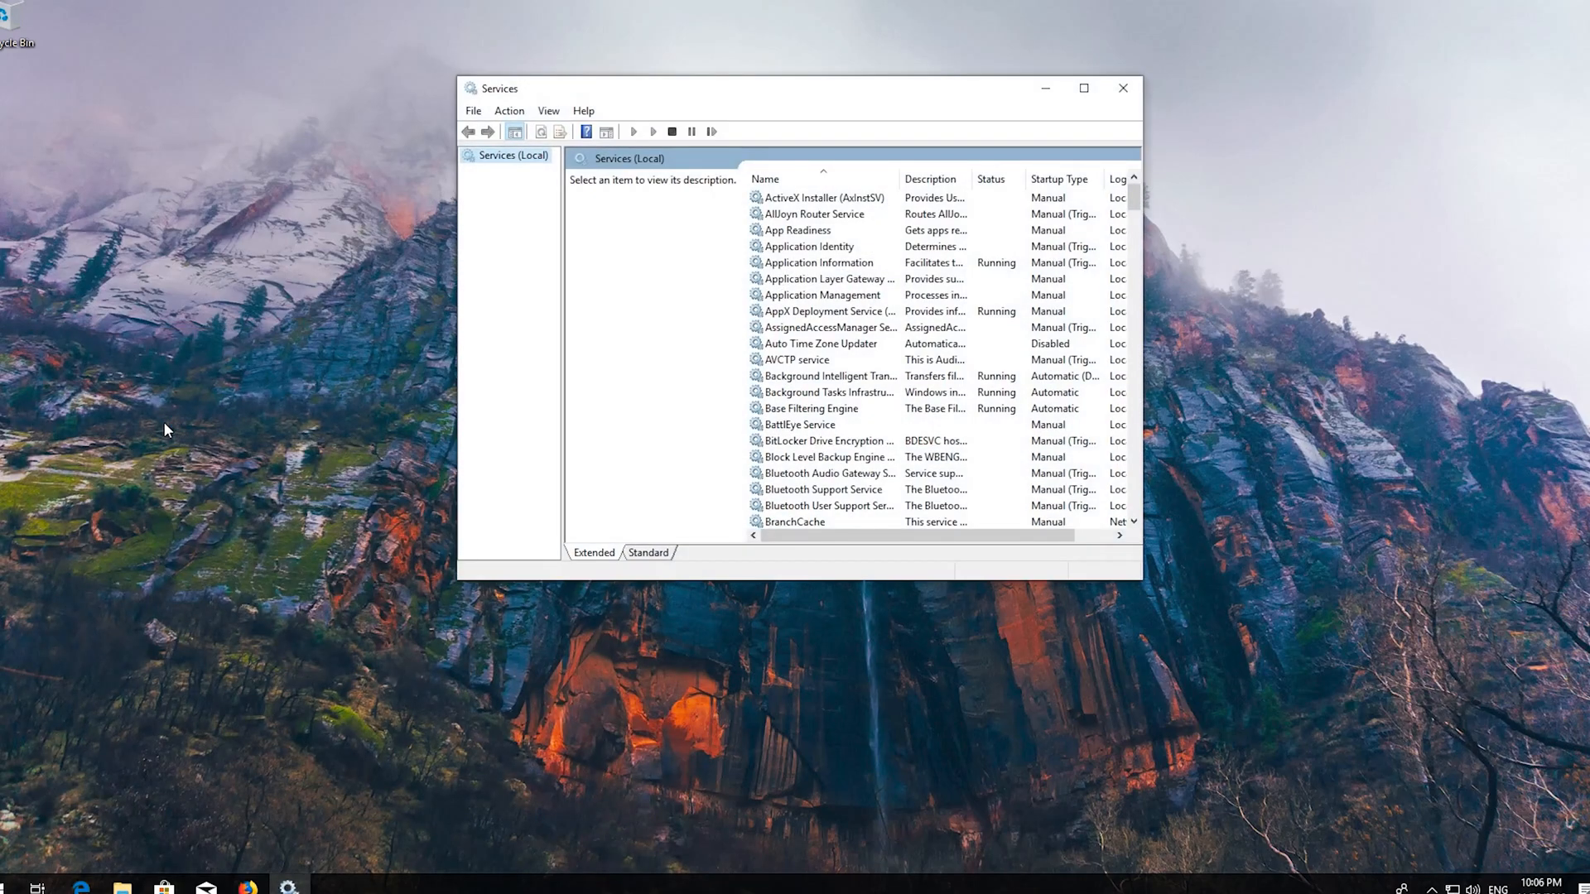
Step: Locate the Windows Update service in the list of local services and open its properties
click(795, 359)
scroll(795, 358, down, 9)
scroll(795, 358, down, 20)
scroll(795, 357, down, 9)
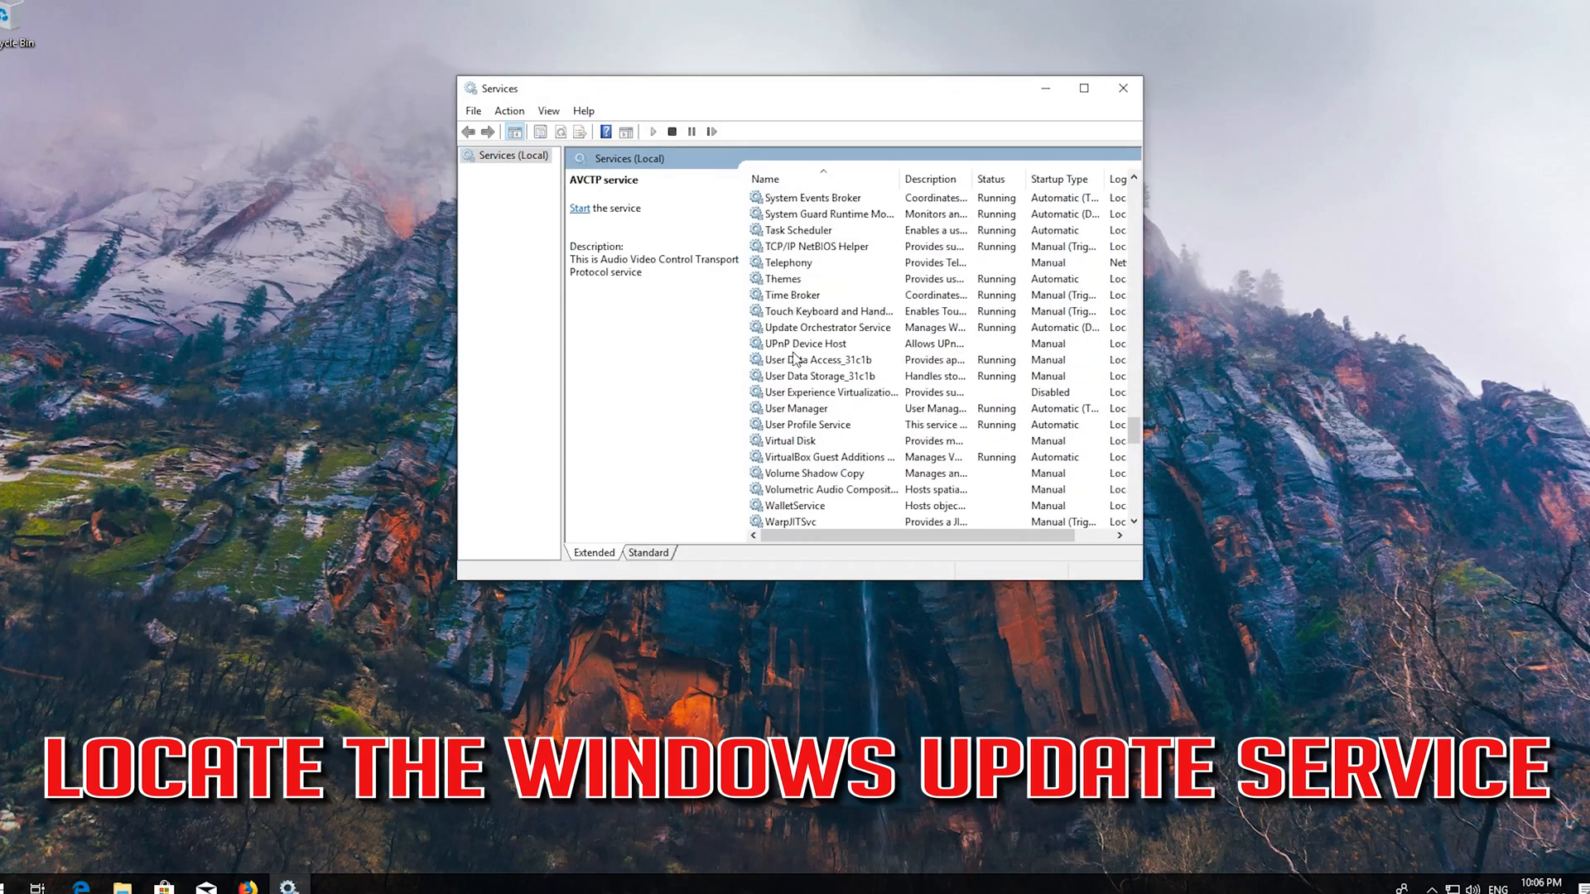
scroll(795, 359, down, 5)
scroll(795, 358, down, 10)
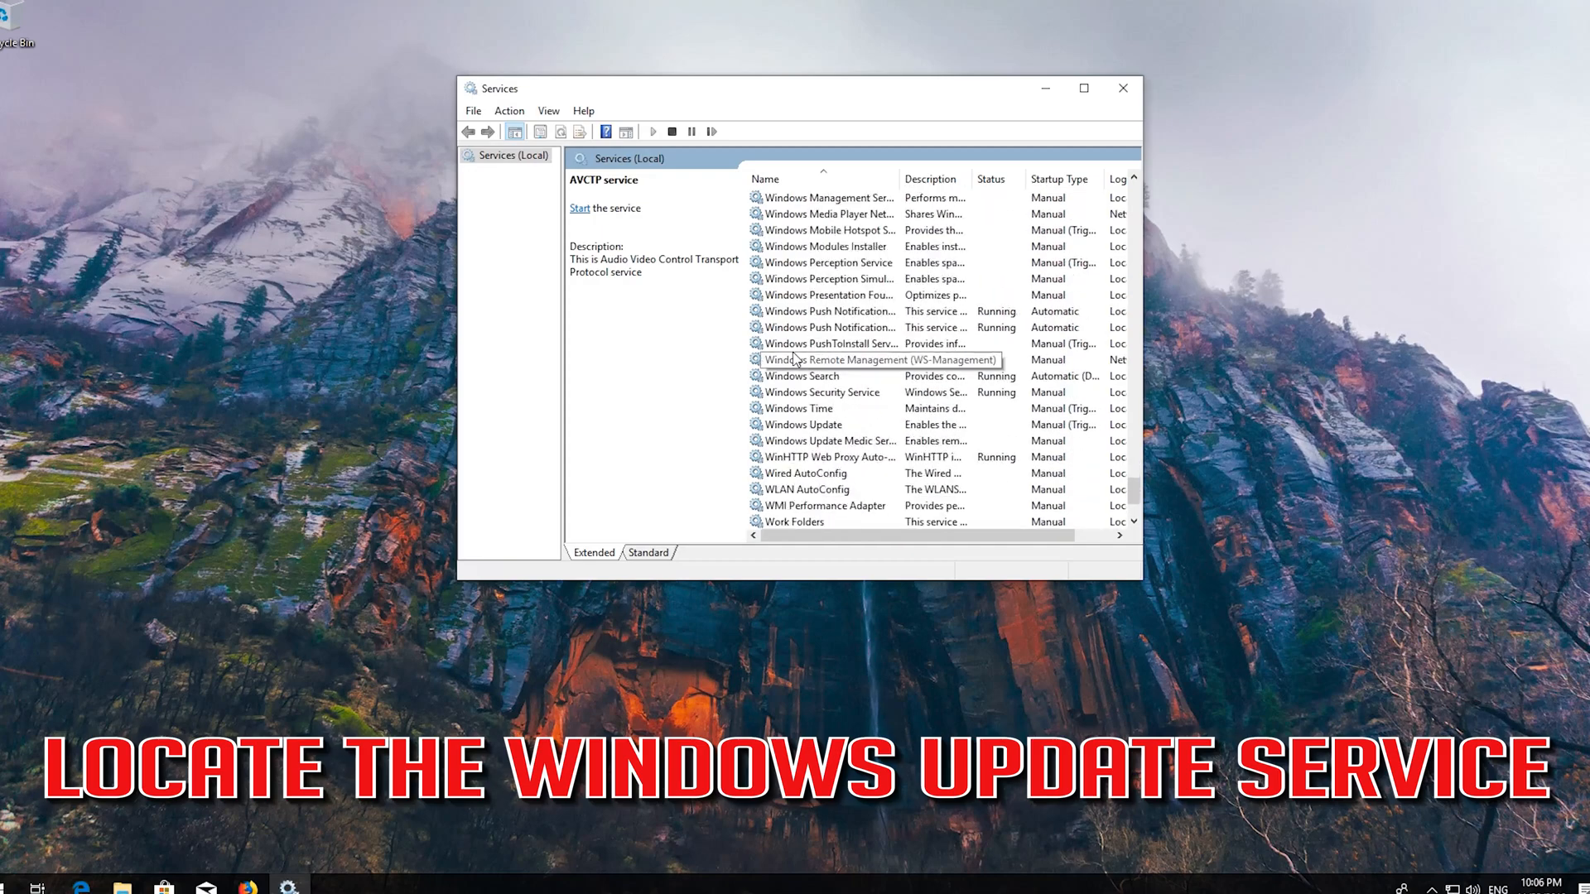
click(805, 426)
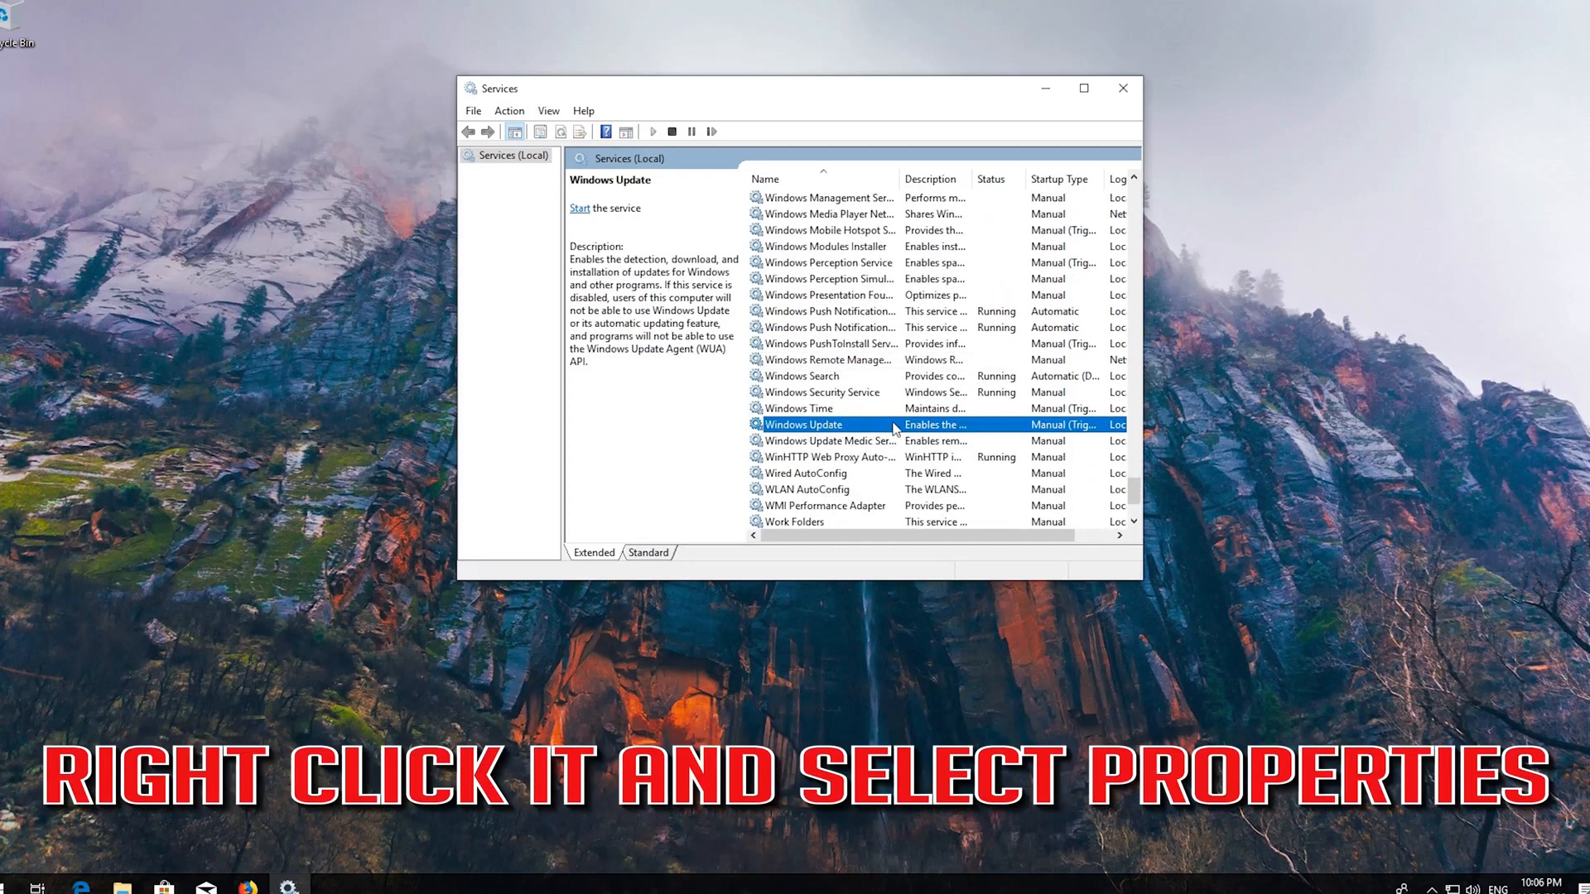
right_click(822, 427)
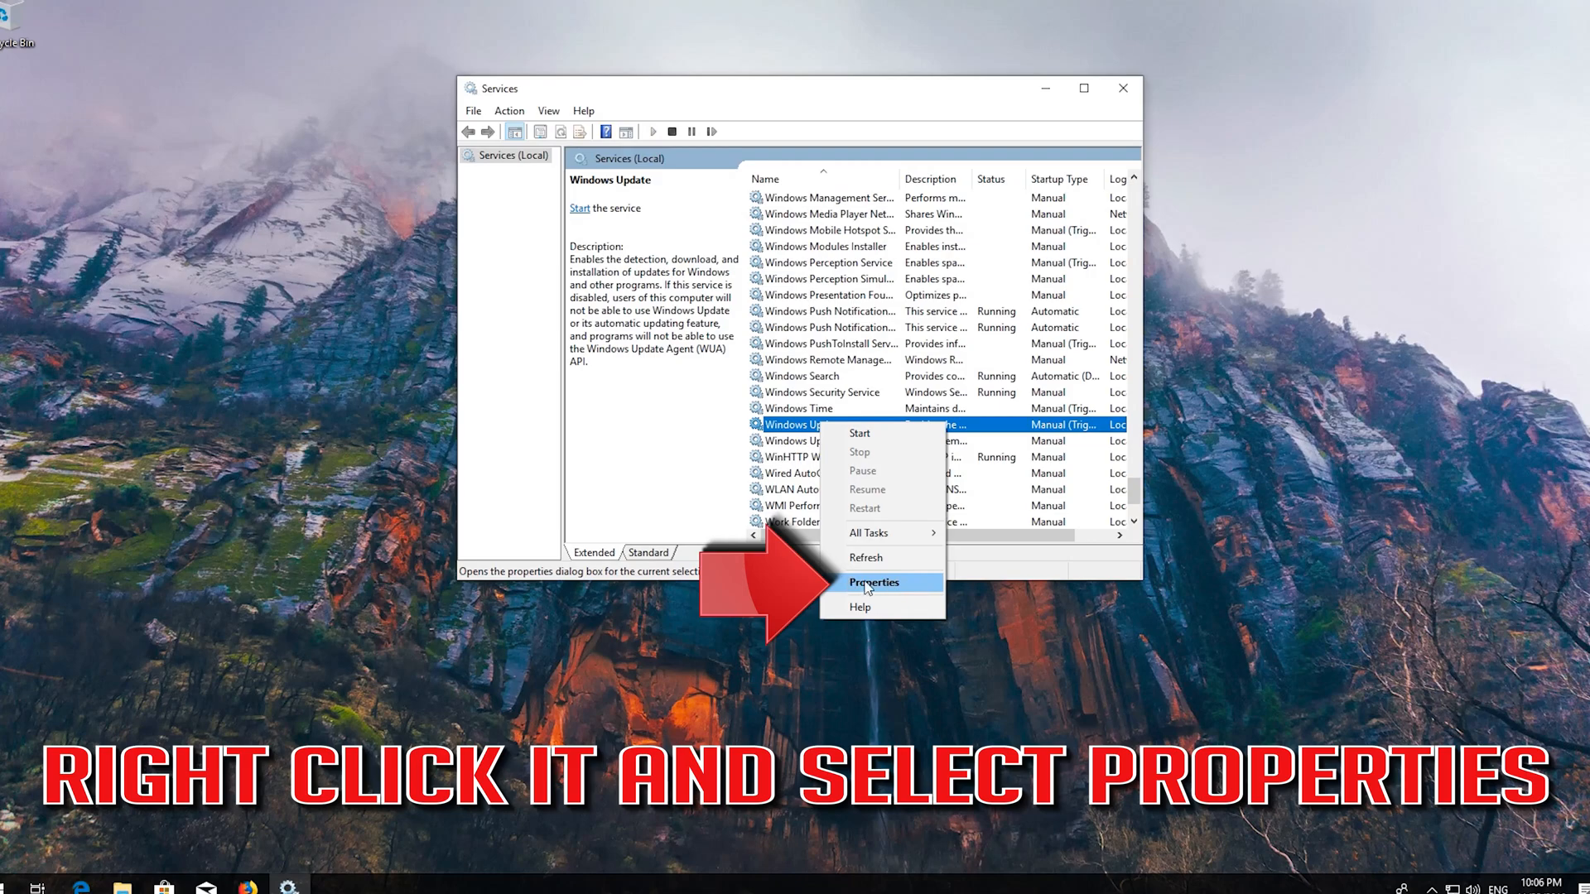
click(874, 583)
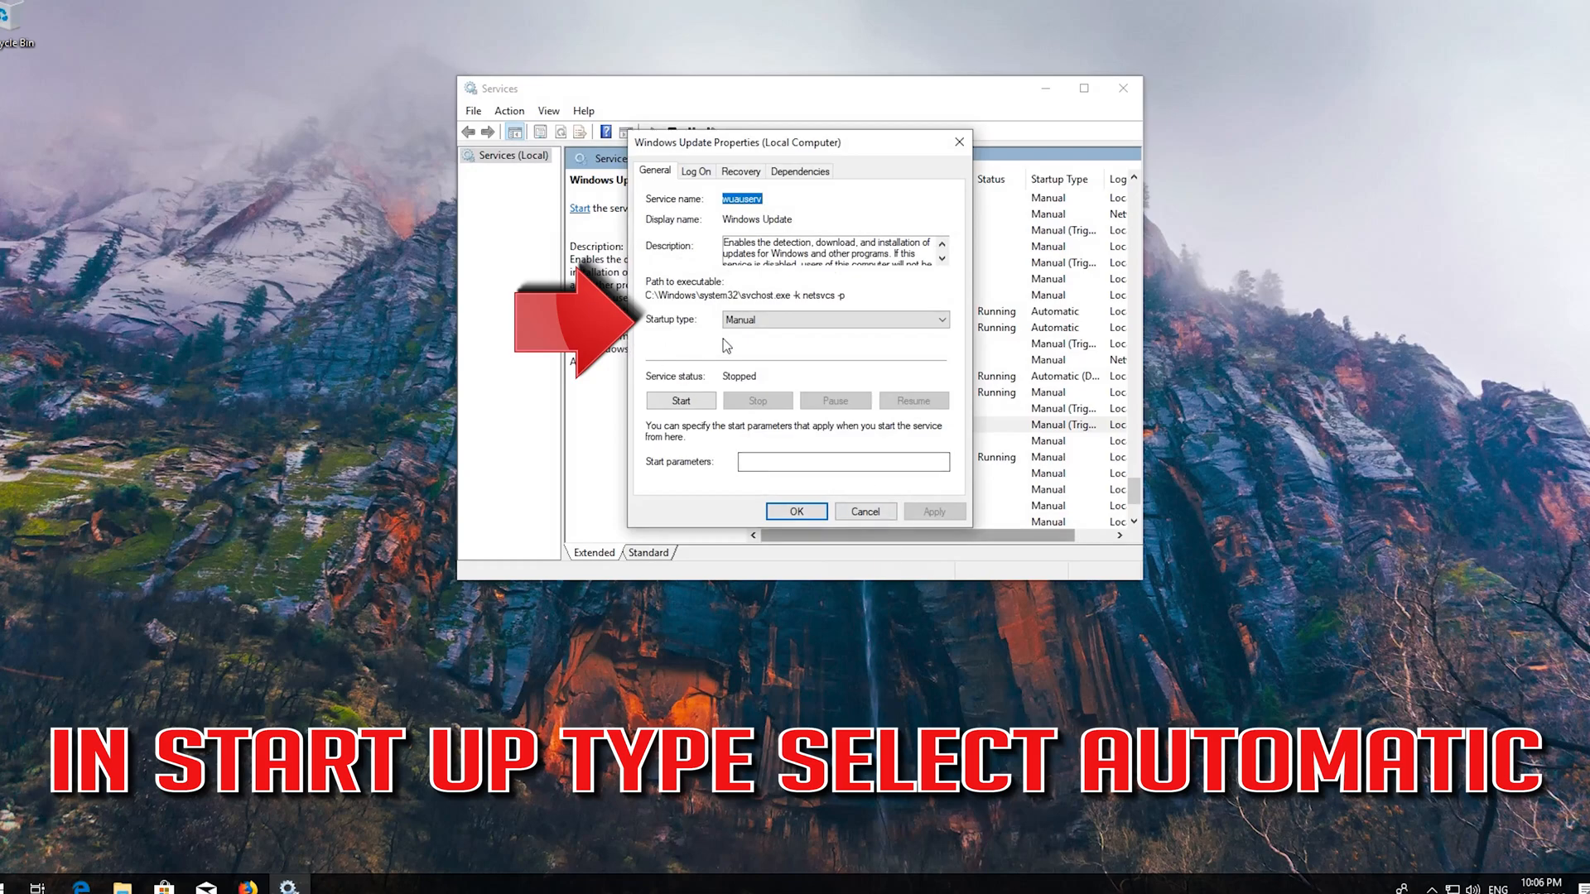
Step: Set the Windows Update service's startup type to Automatic, apply the change and close its properties
click(825, 323)
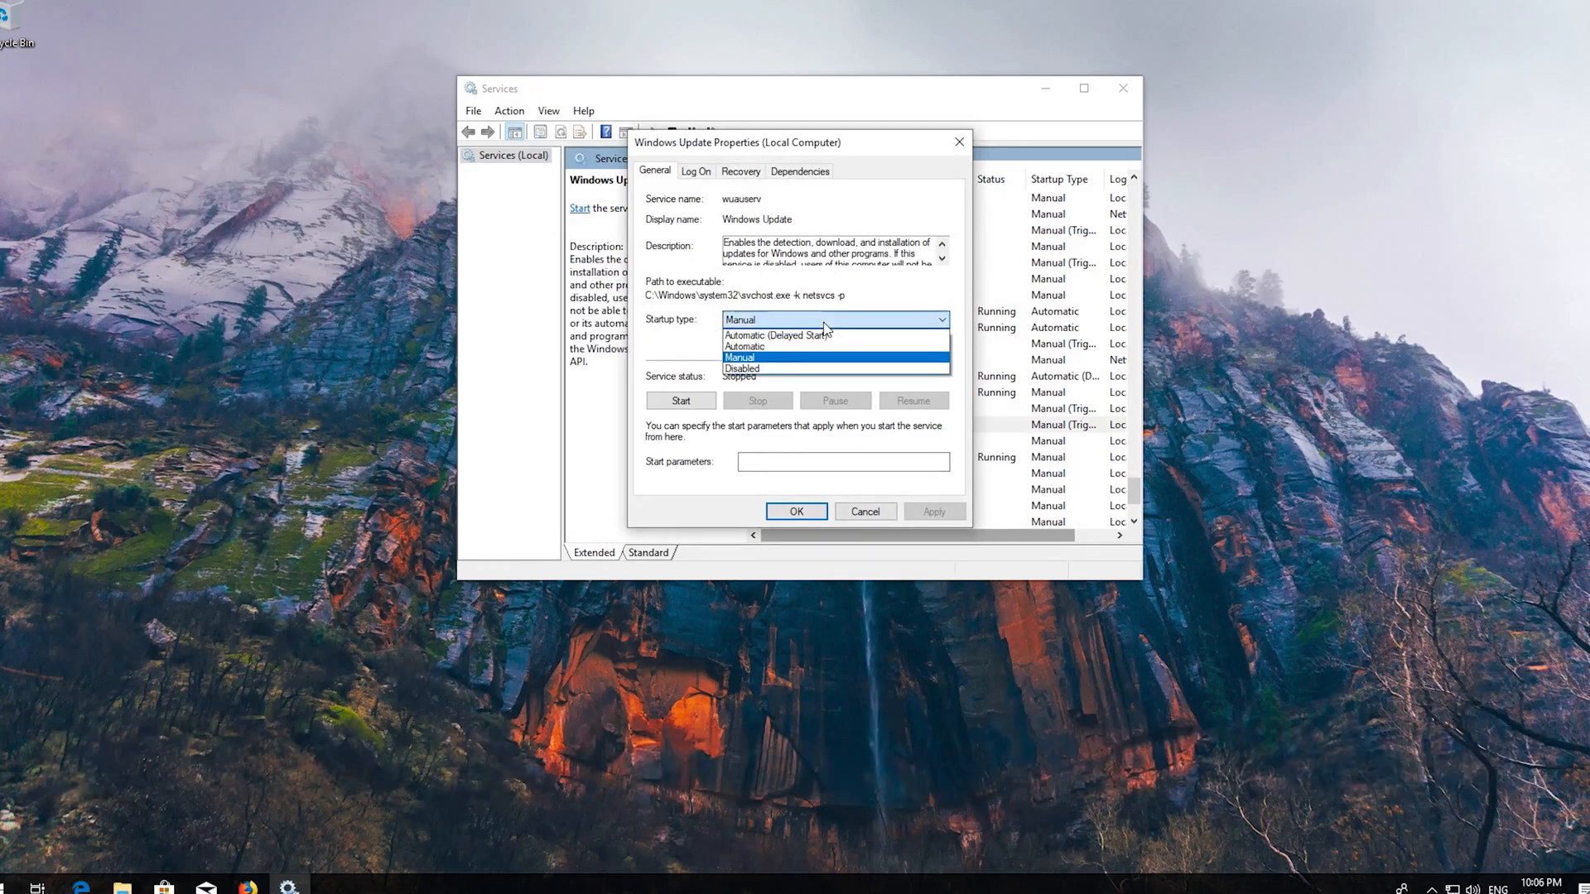
click(784, 346)
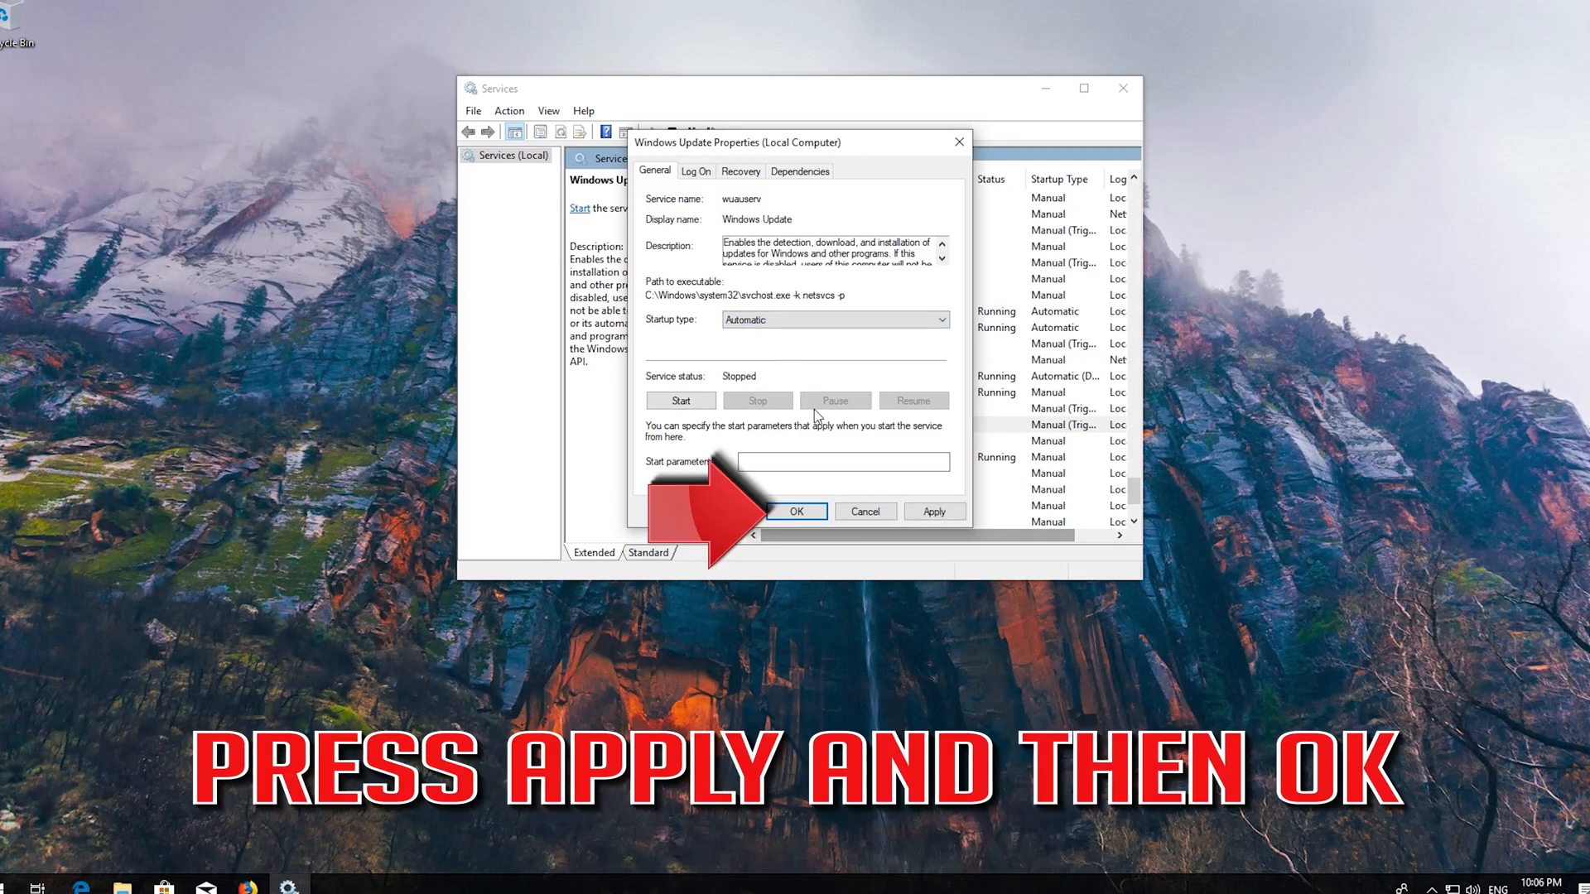
click(934, 511)
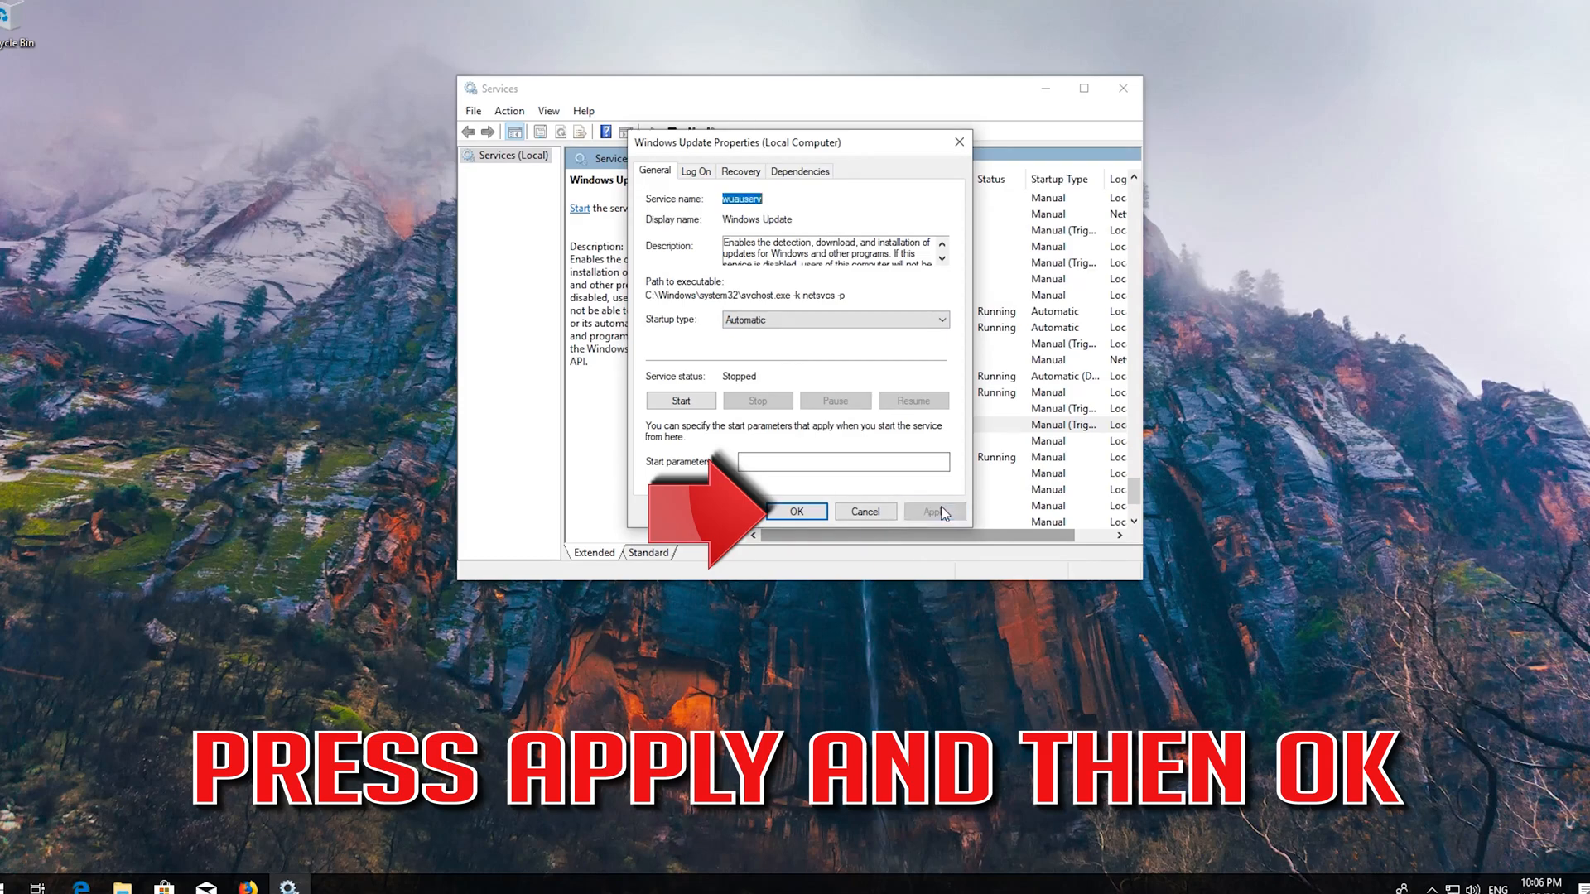
click(805, 514)
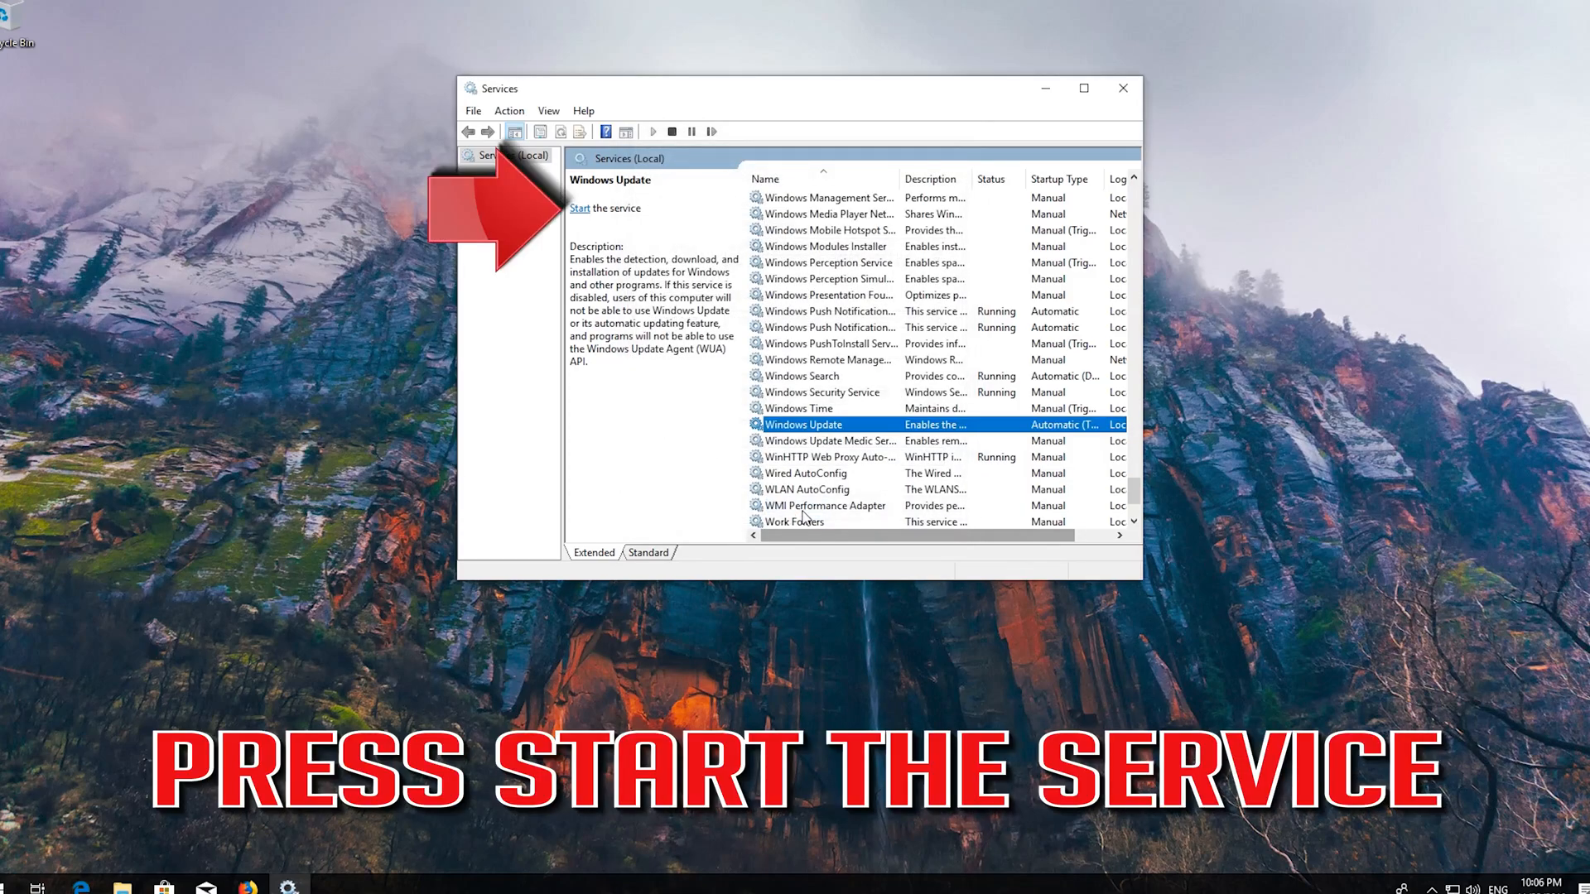
Step: Start the Windows Update service, restart it, and close the Services window
click(580, 208)
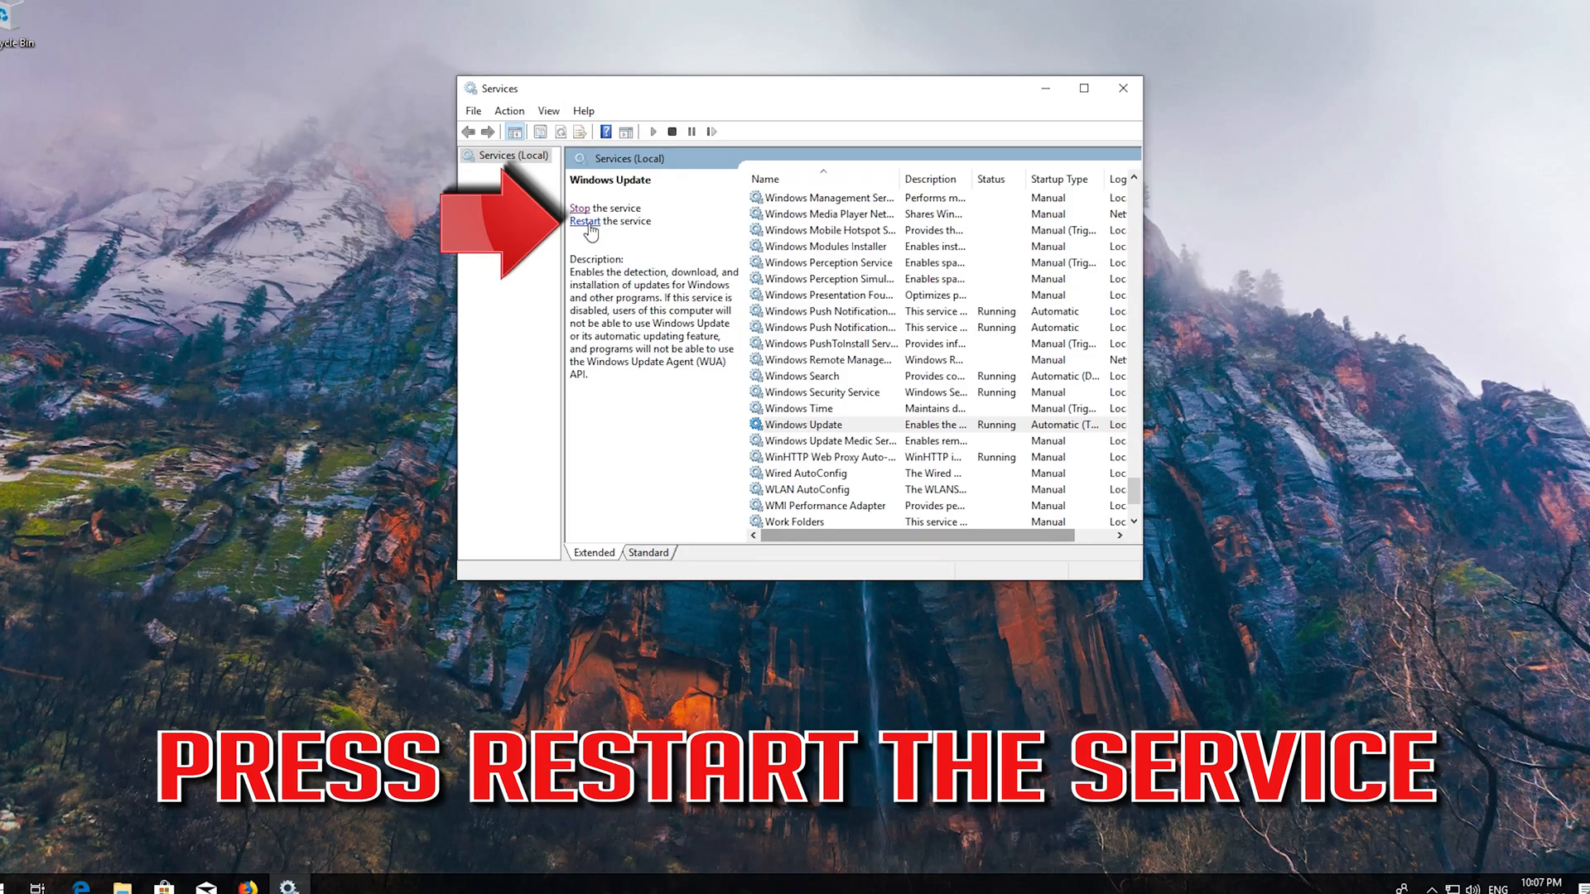
click(587, 221)
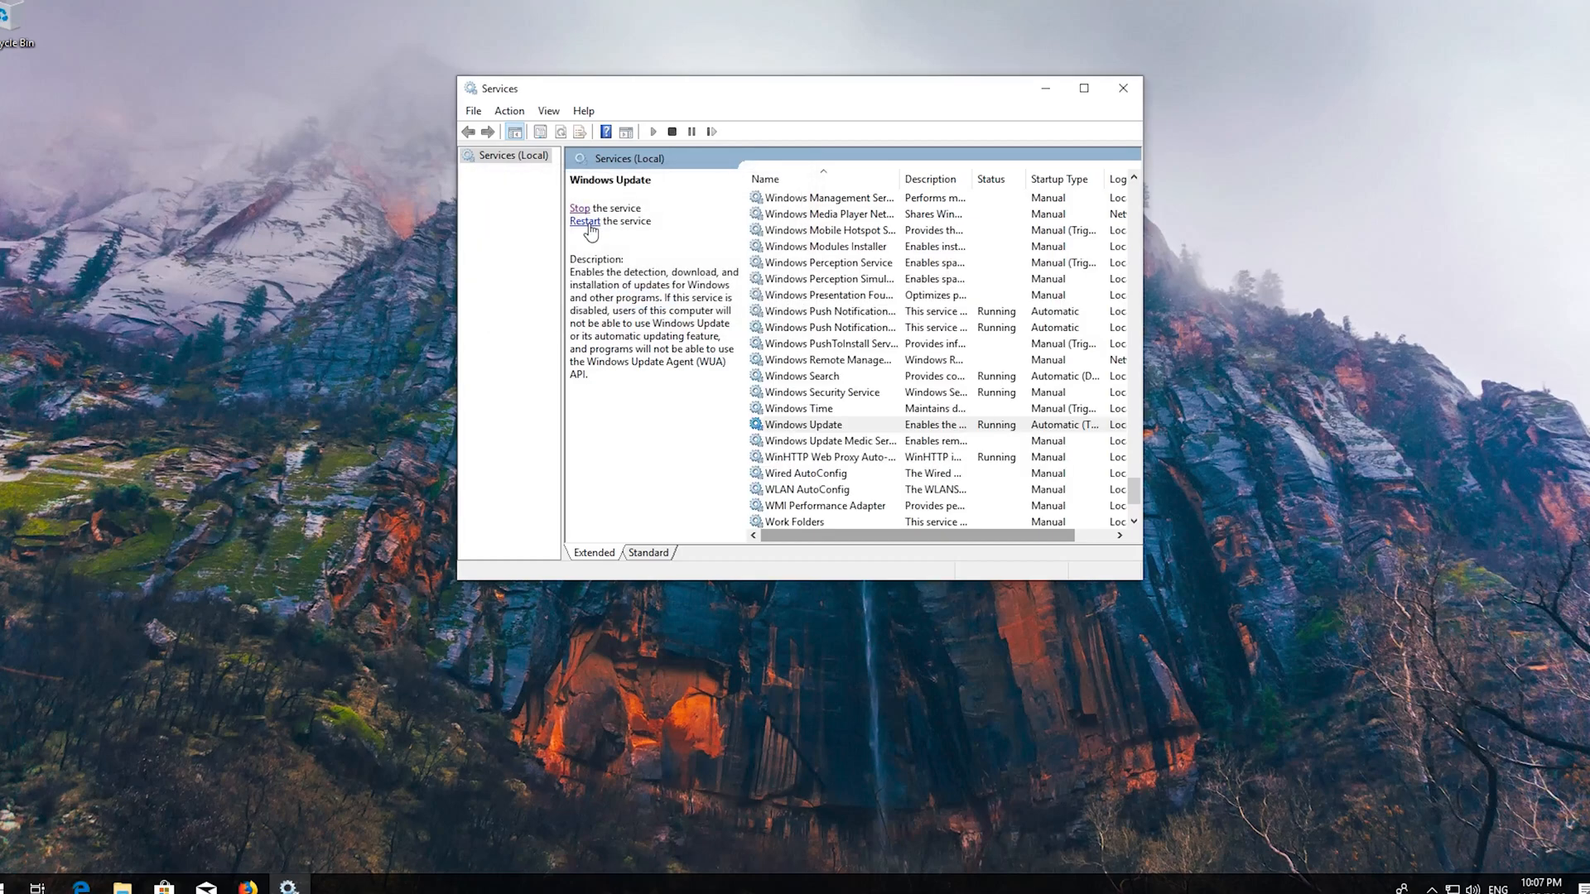
click(1139, 91)
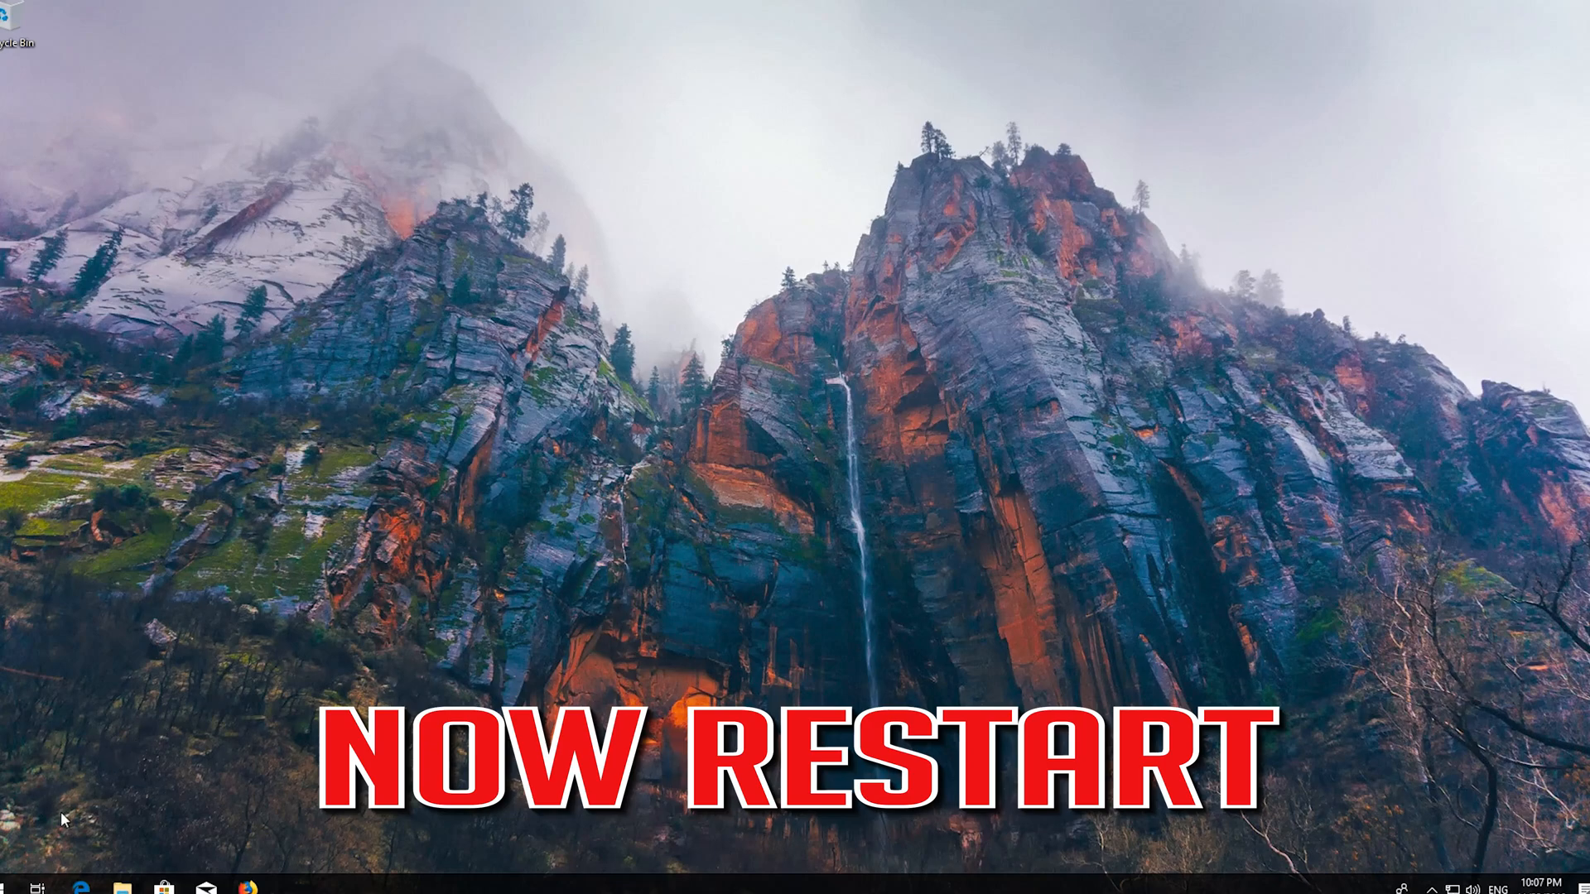
Step: Restart the computer
click(8, 883)
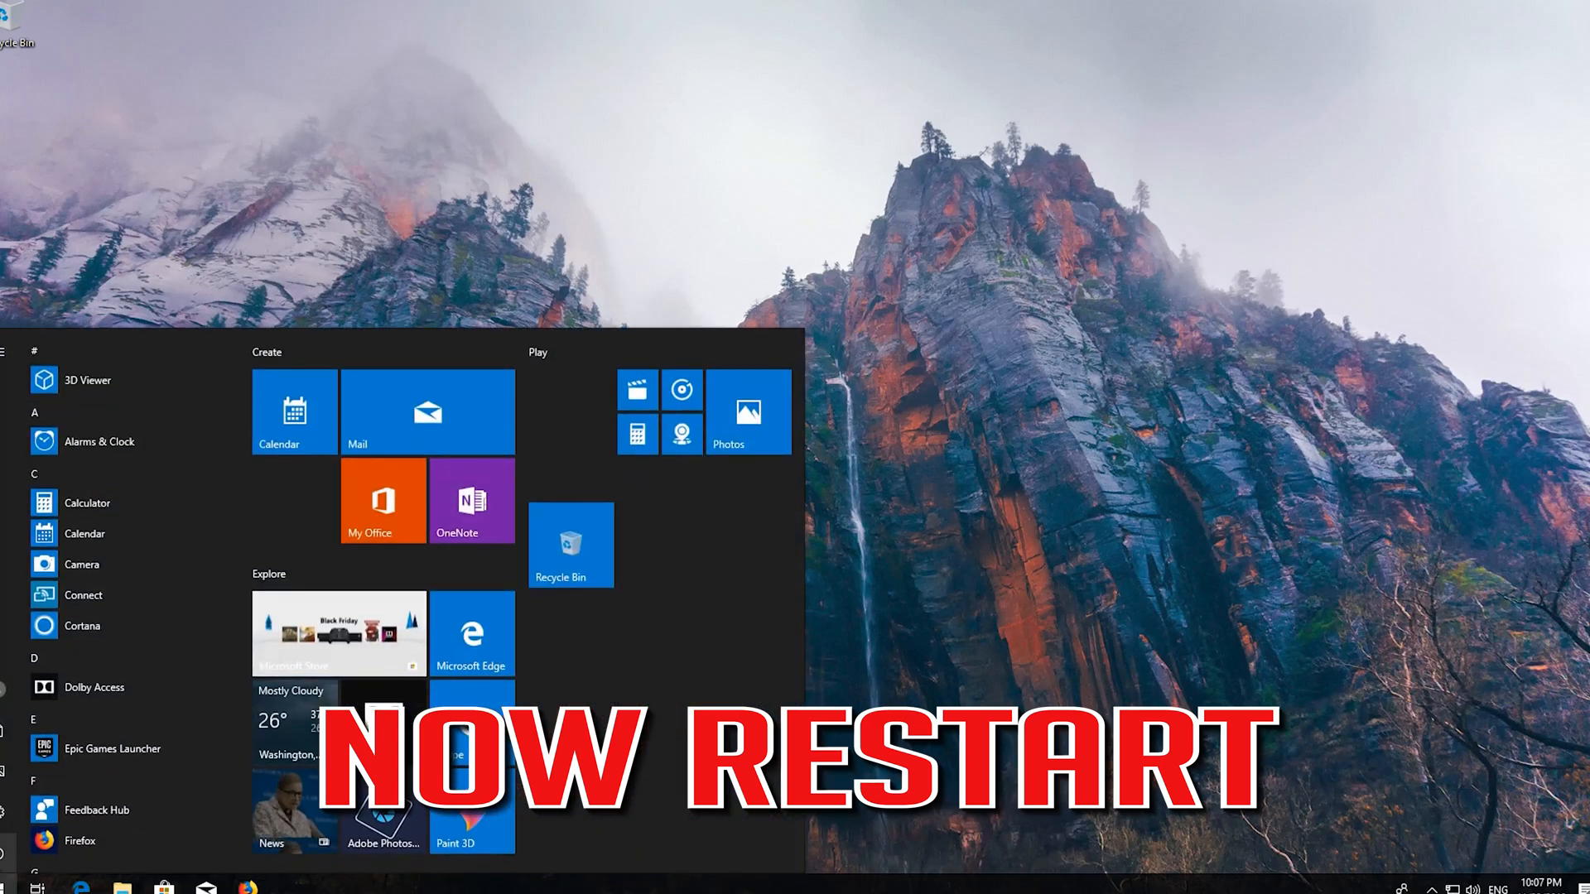
click(4, 853)
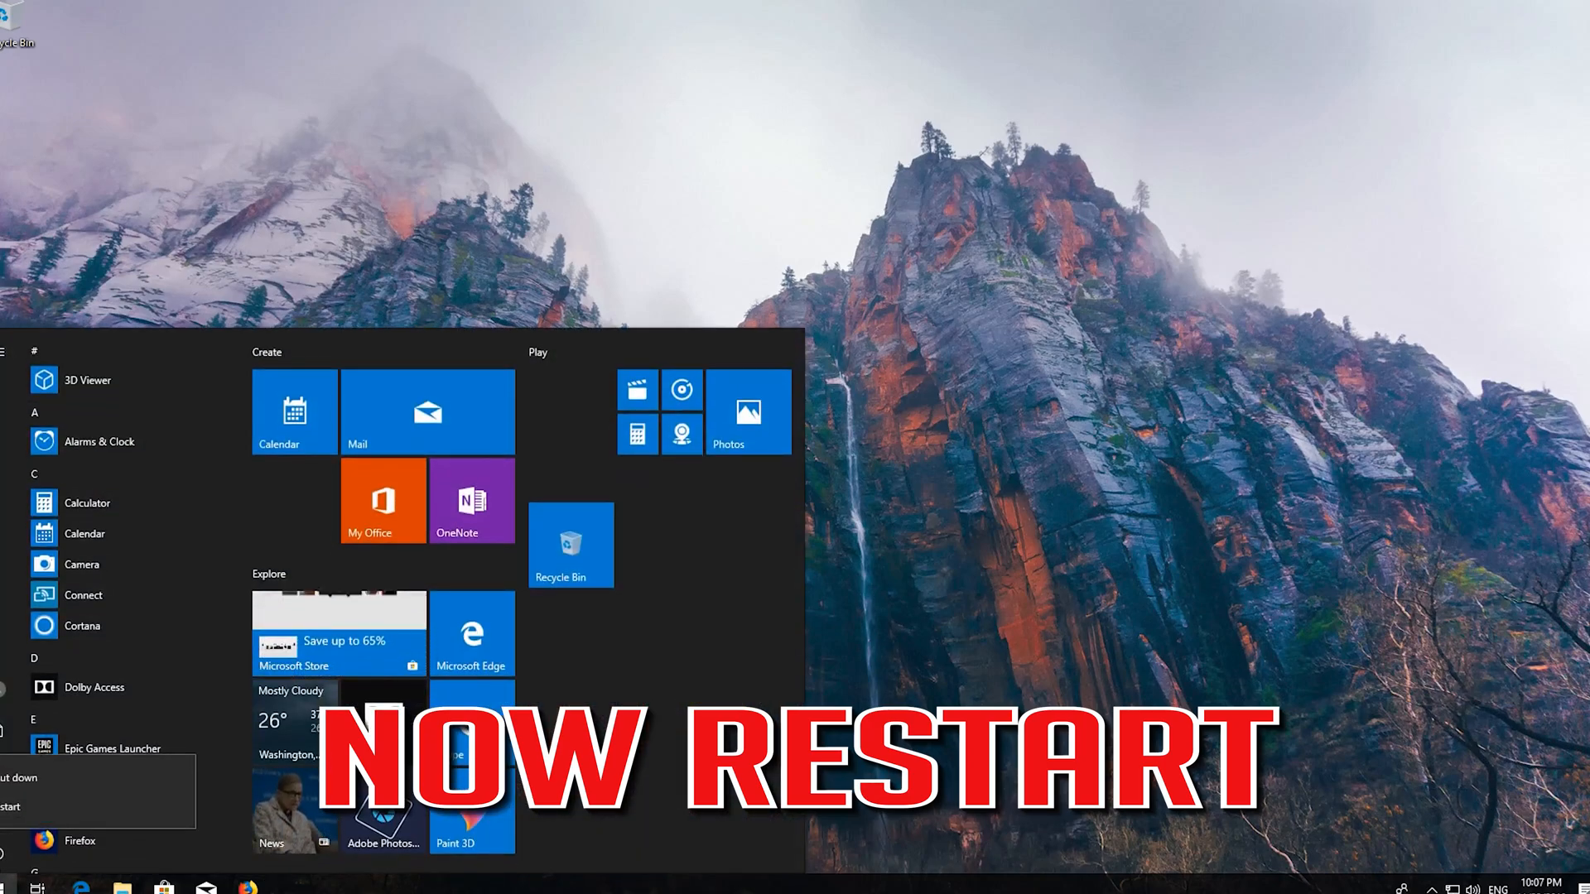
click(4, 816)
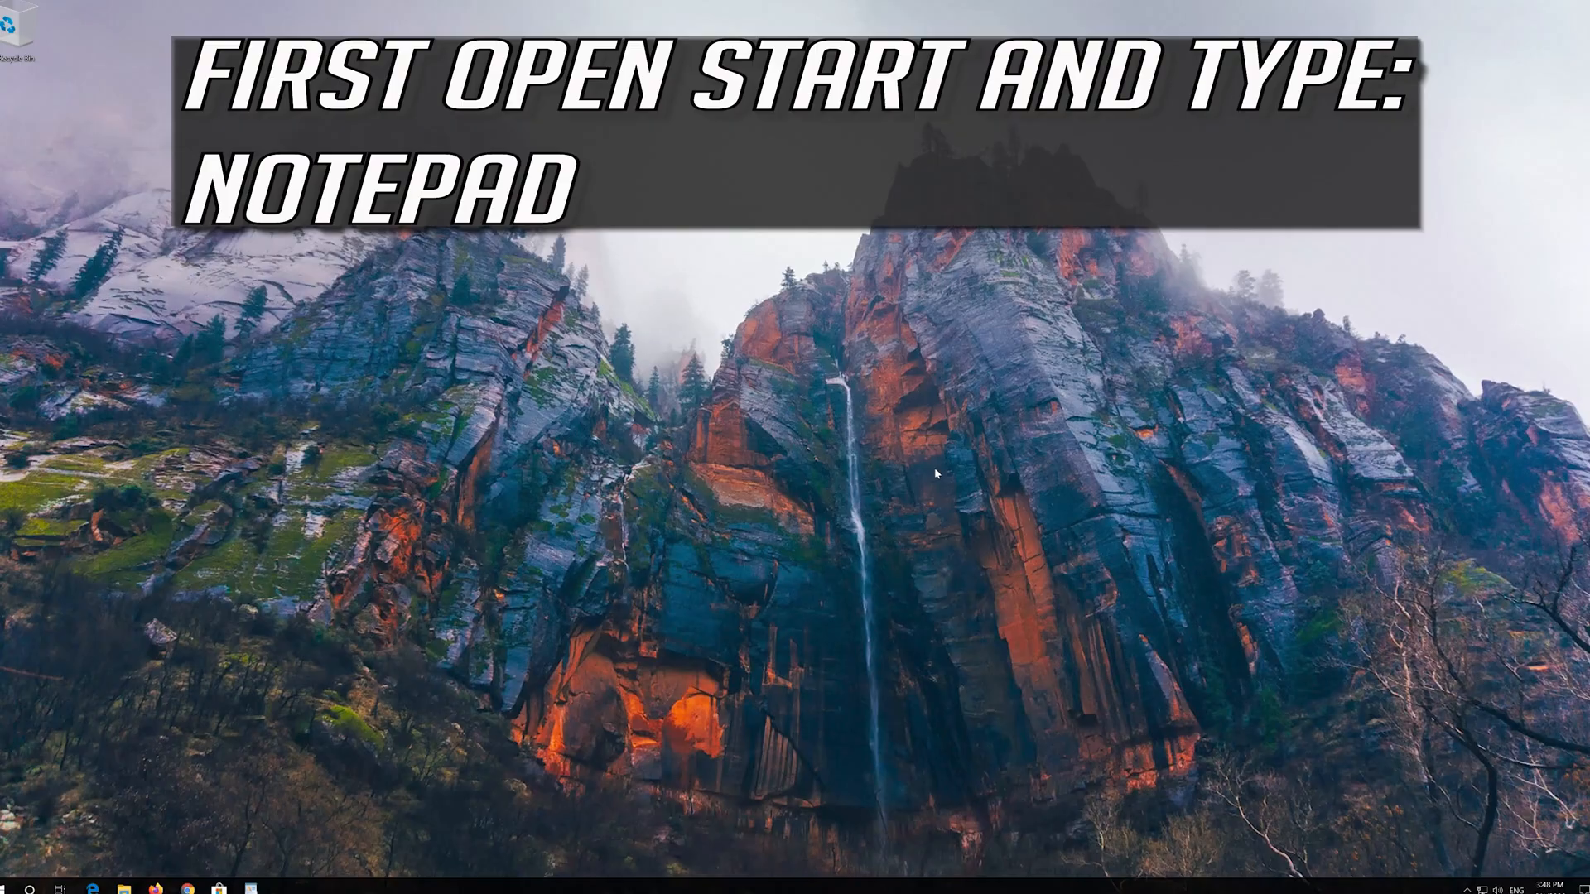
Step: Search for notepad and open a blank Notepad document
key(super)
text(notepad)
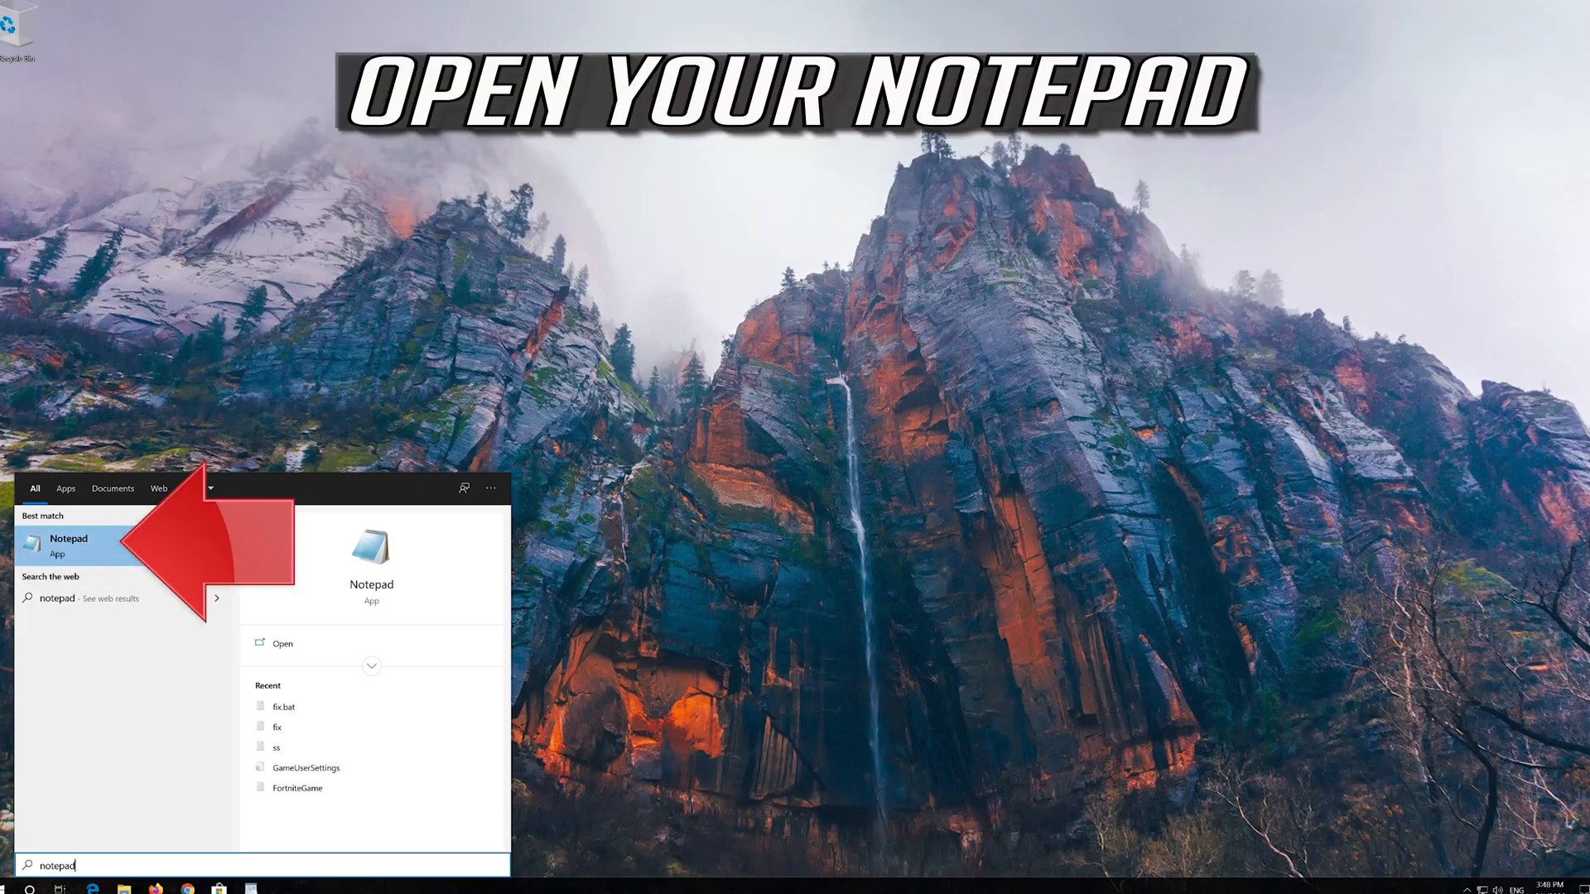
click(144, 542)
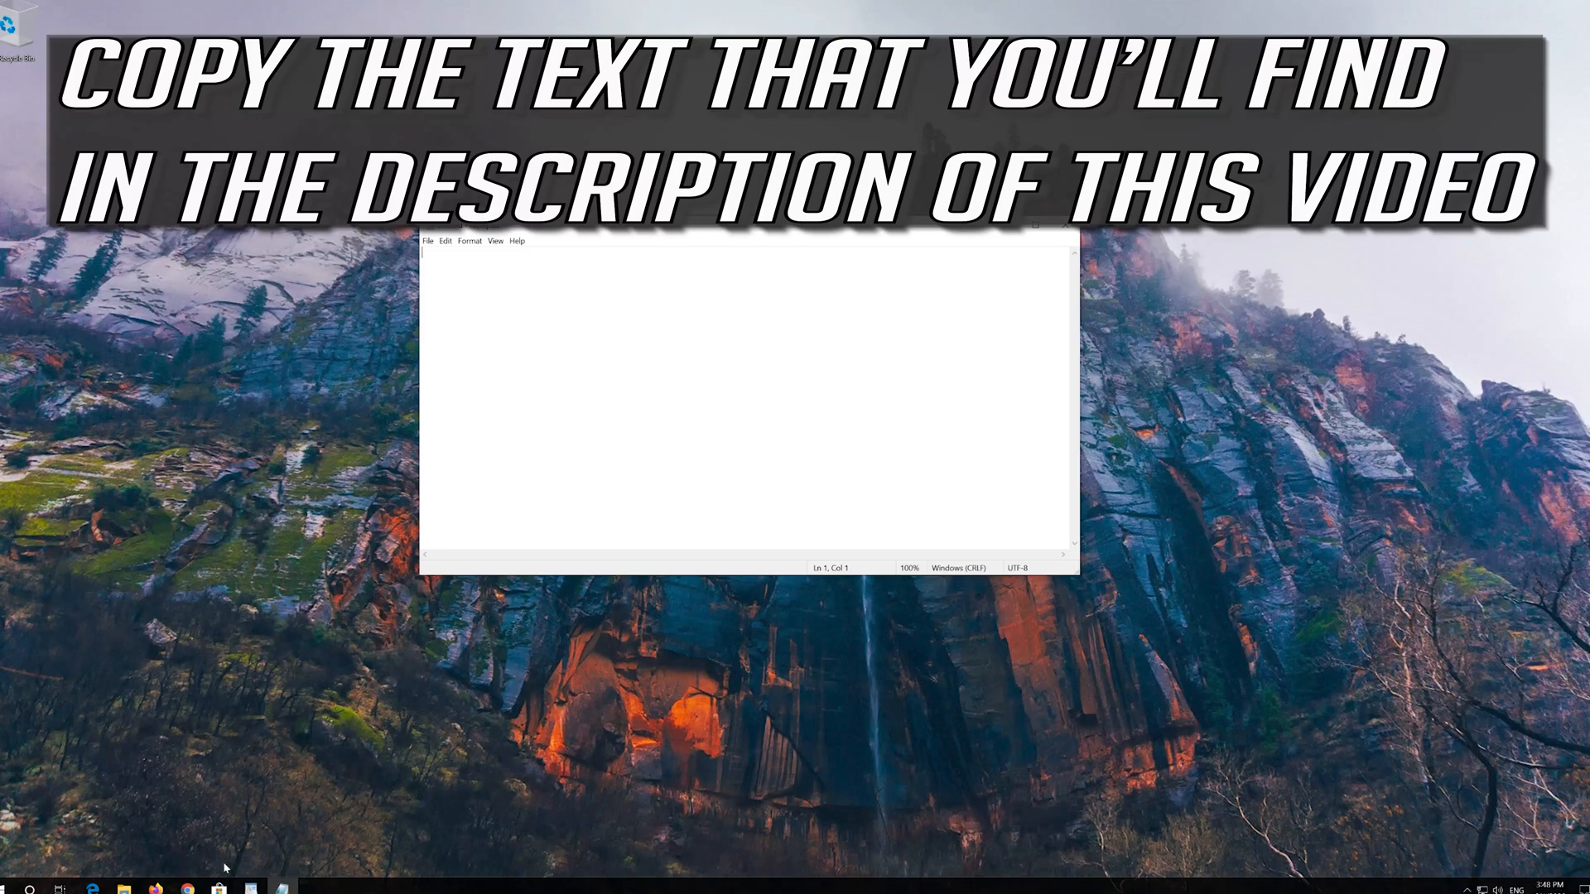
Step: Copy all the repair commands from the open WordPad document and paste them into the blank Notepad document
click(252, 888)
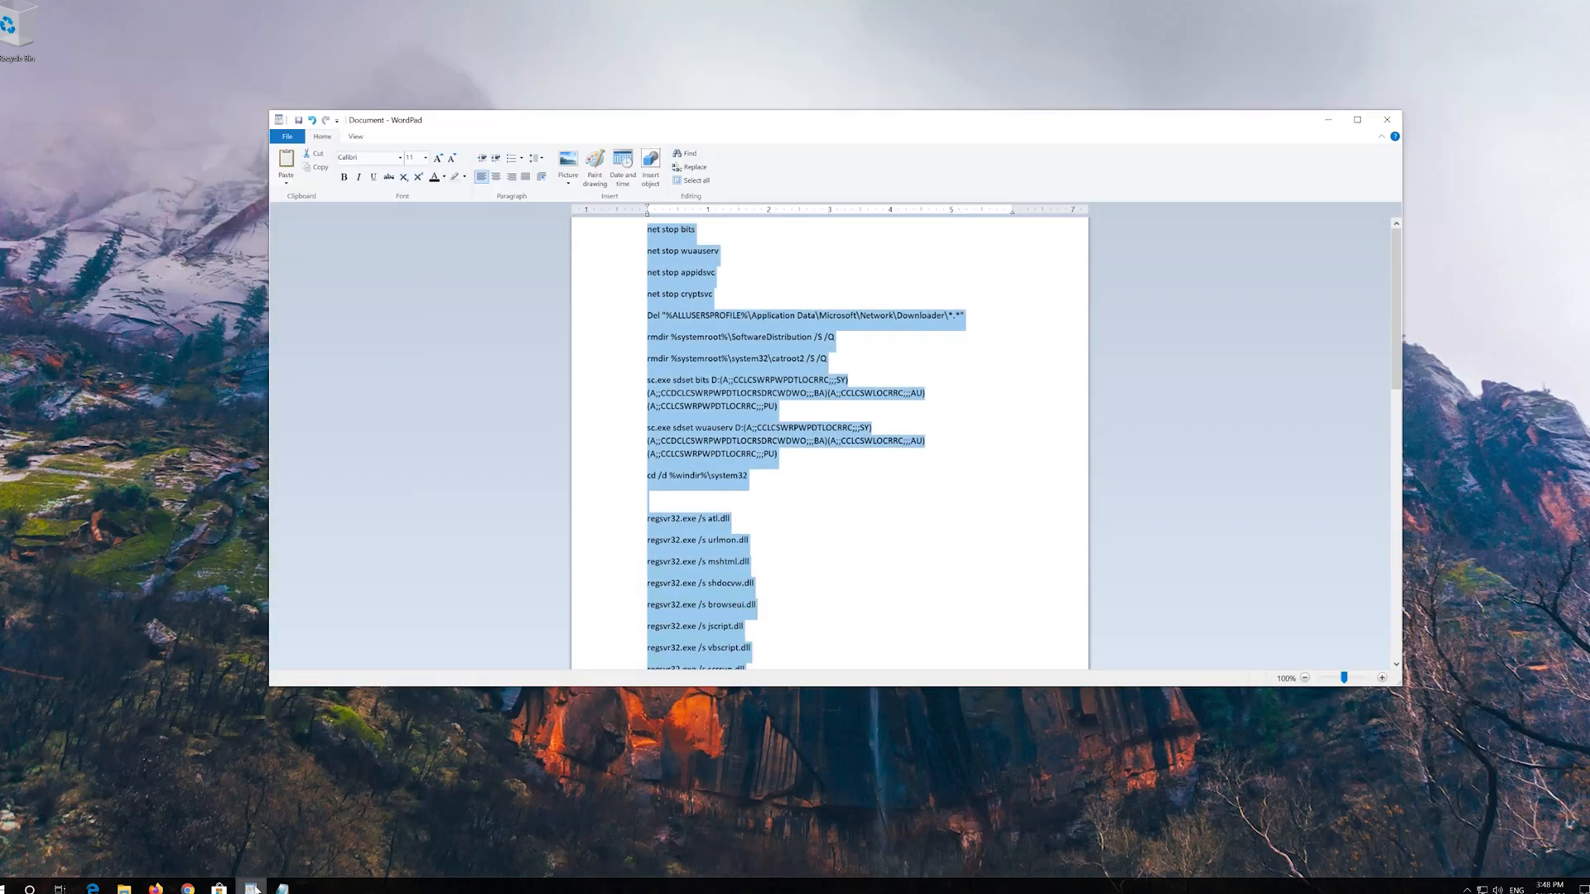
click(652, 231)
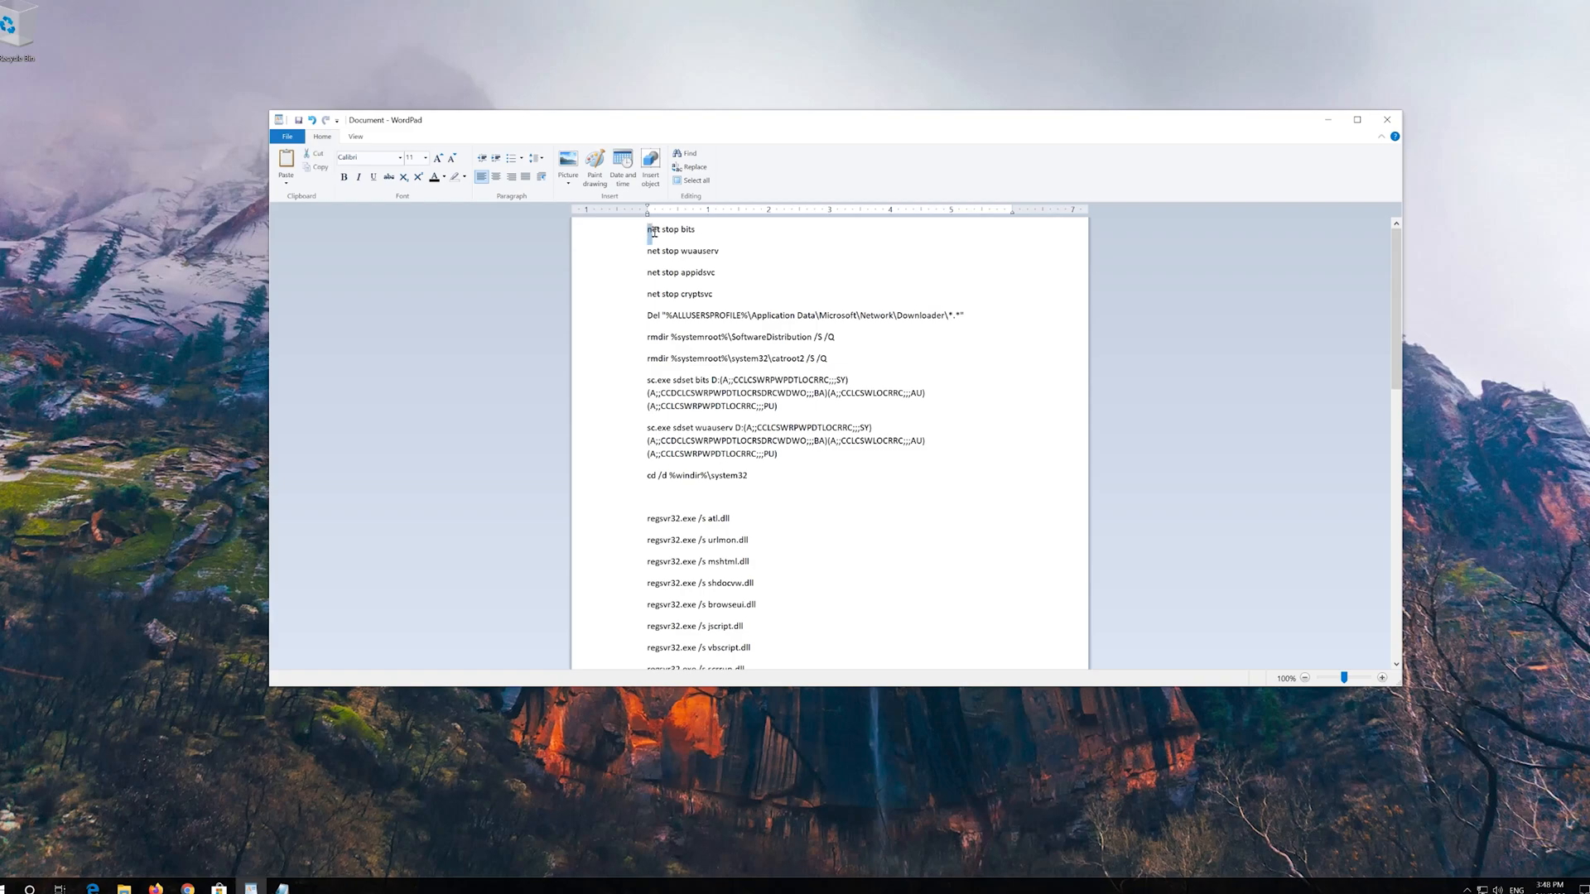
key(ctrl+a)
scroll(762, 399, up, 1)
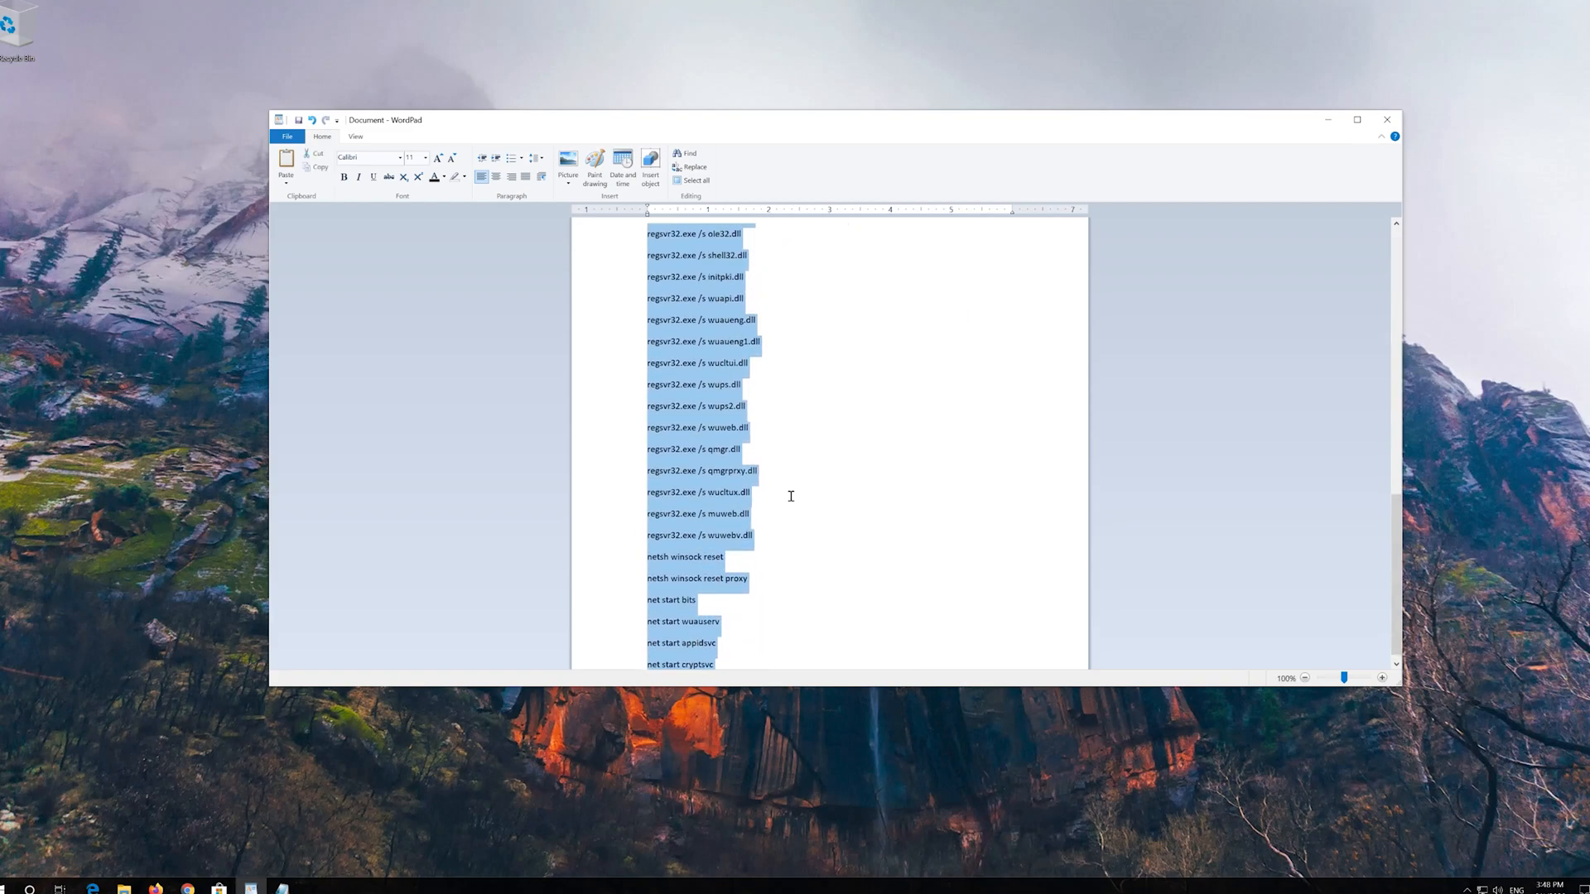
right_click(722, 355)
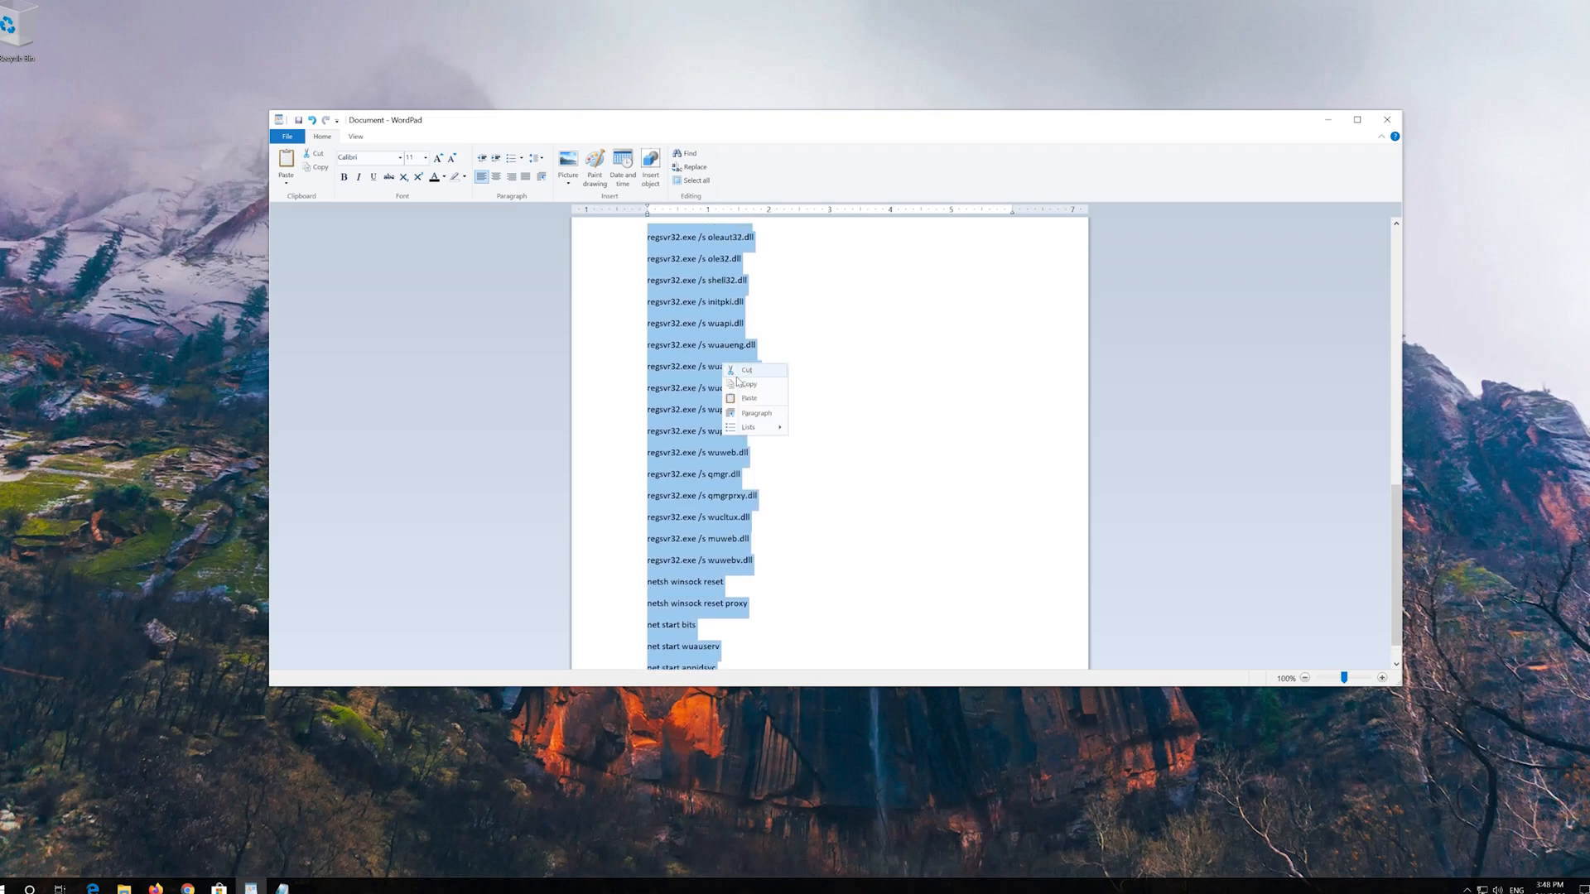
click(743, 387)
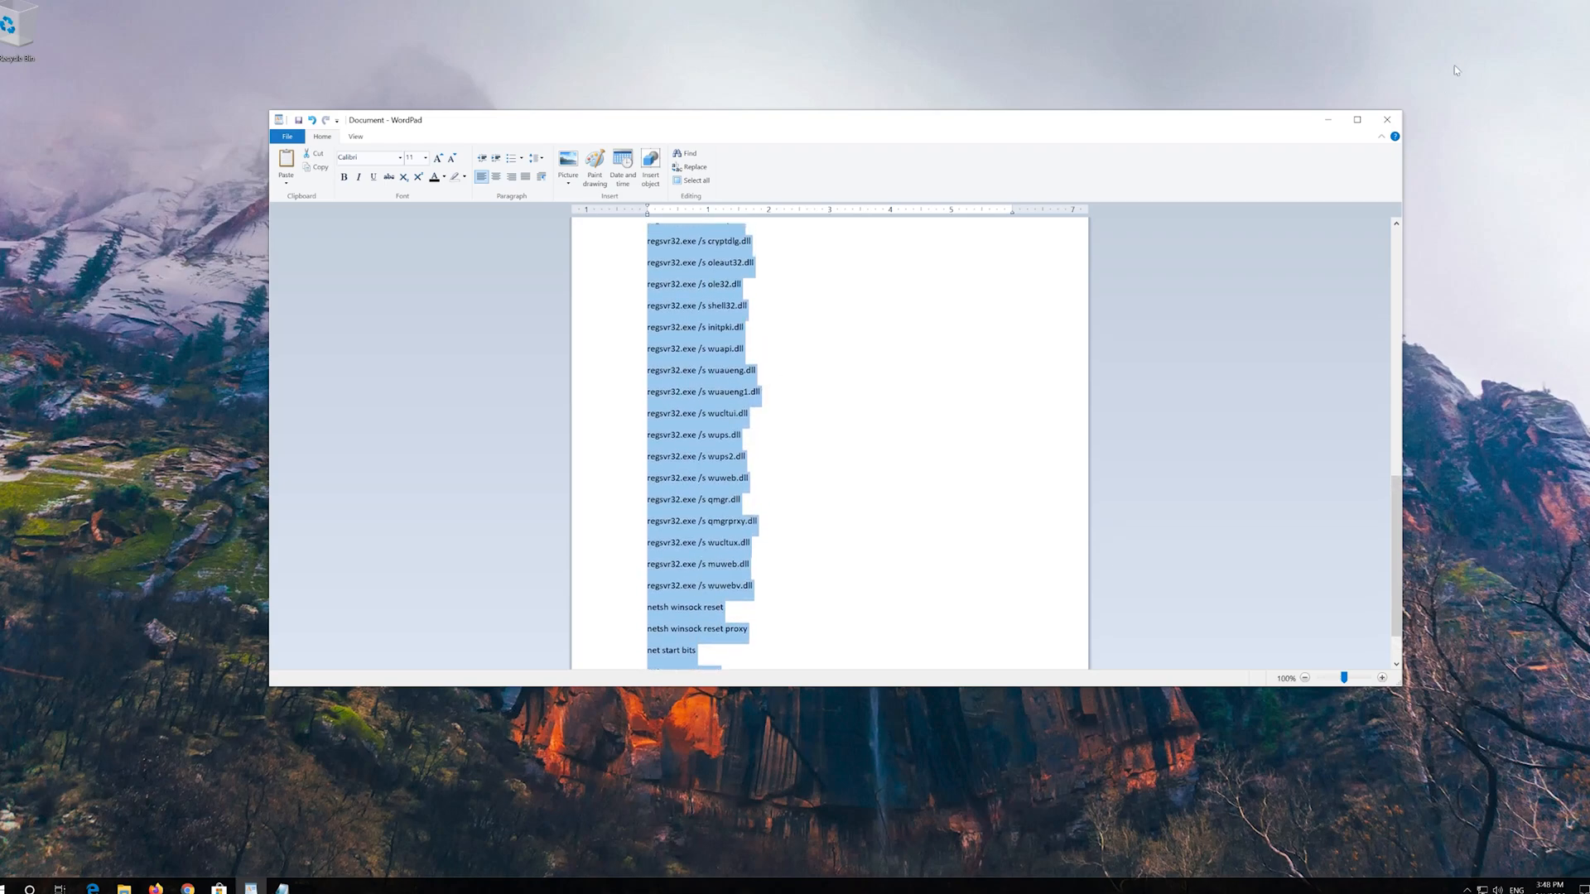
click(1333, 121)
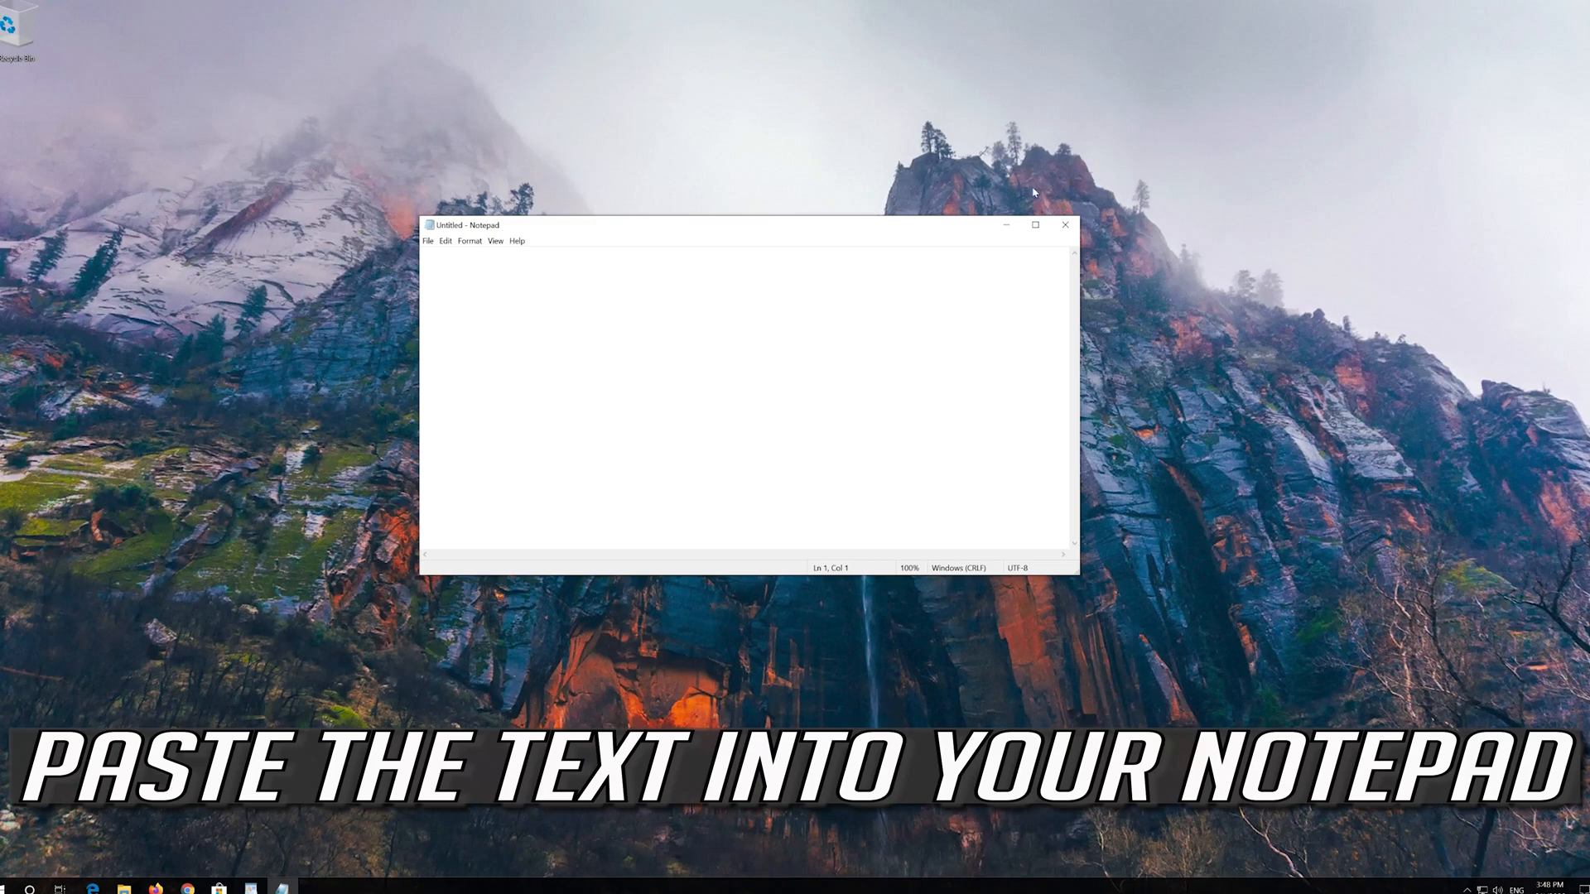
click(444, 242)
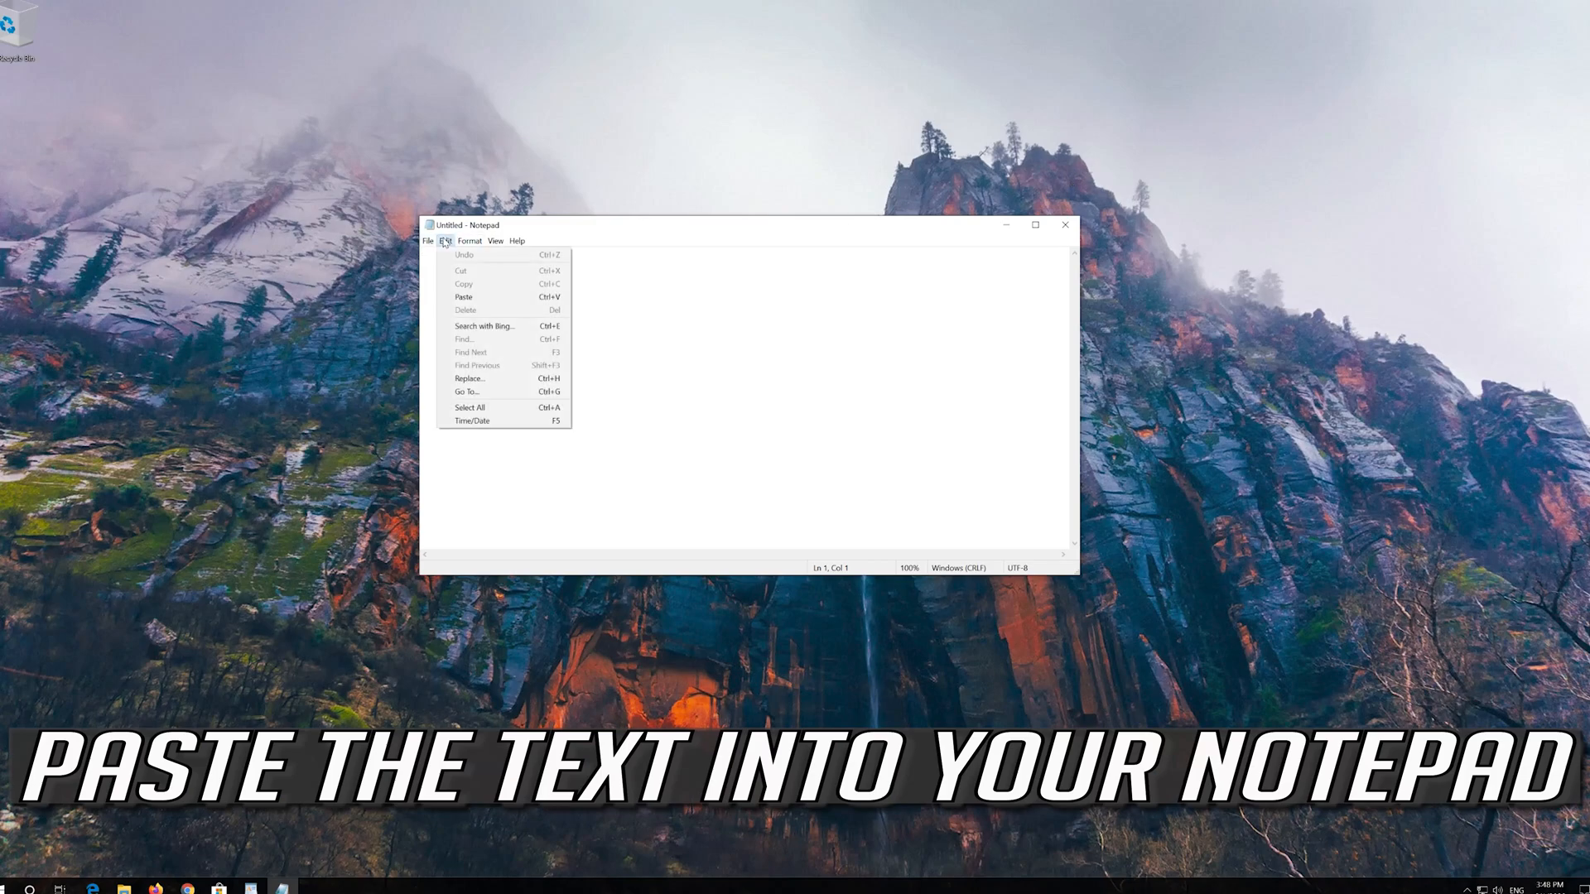
click(508, 298)
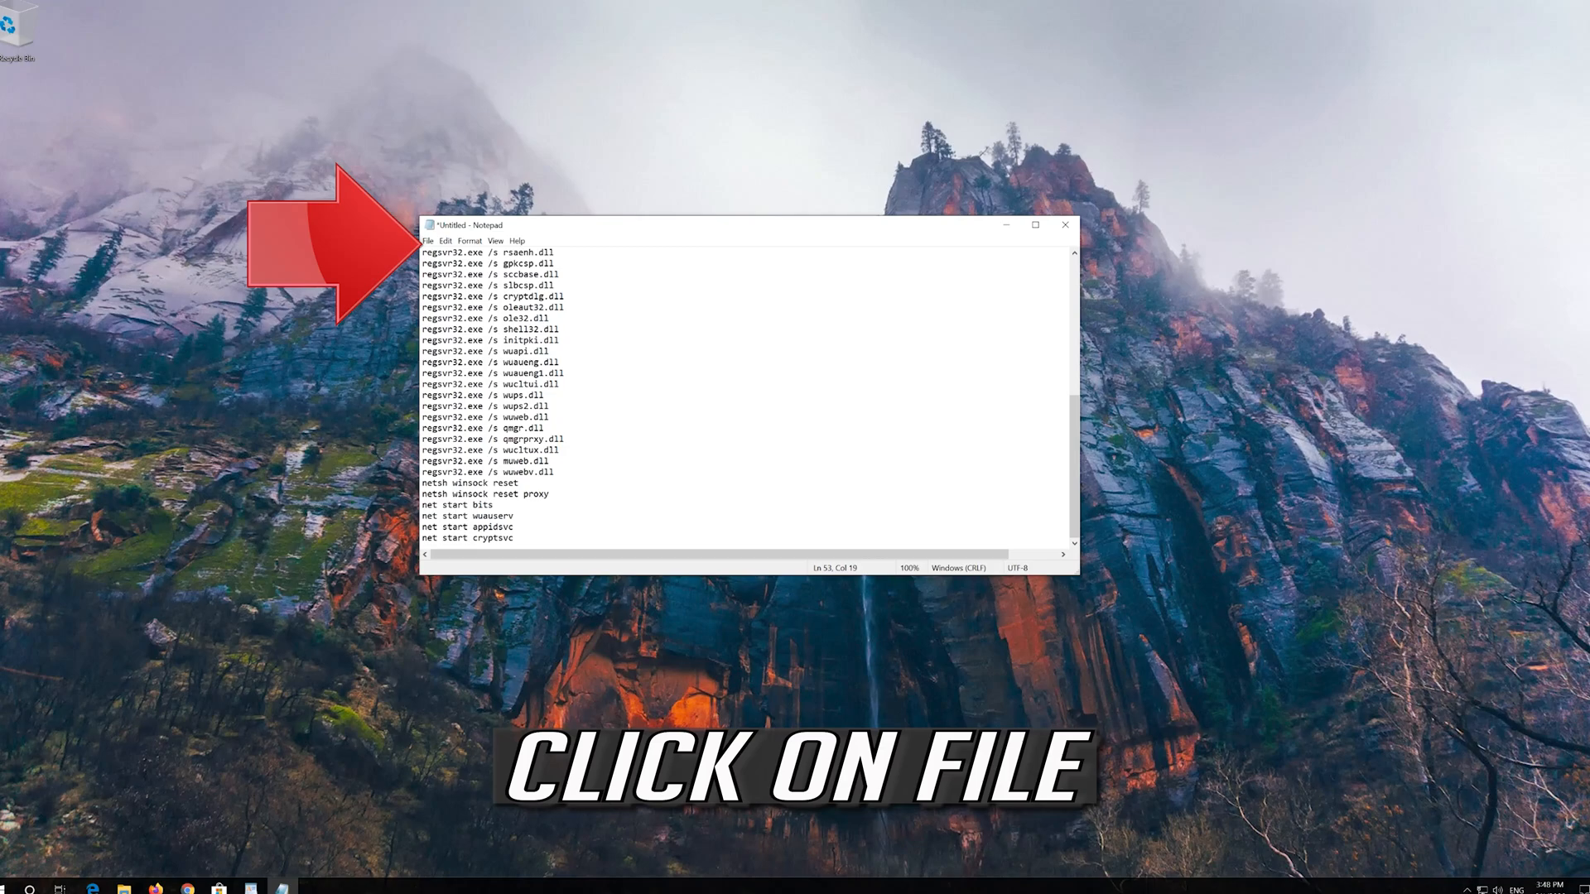
Step: Save the commands to the Desktop as fix.bat with the file type All Files, and close Notepad
click(429, 242)
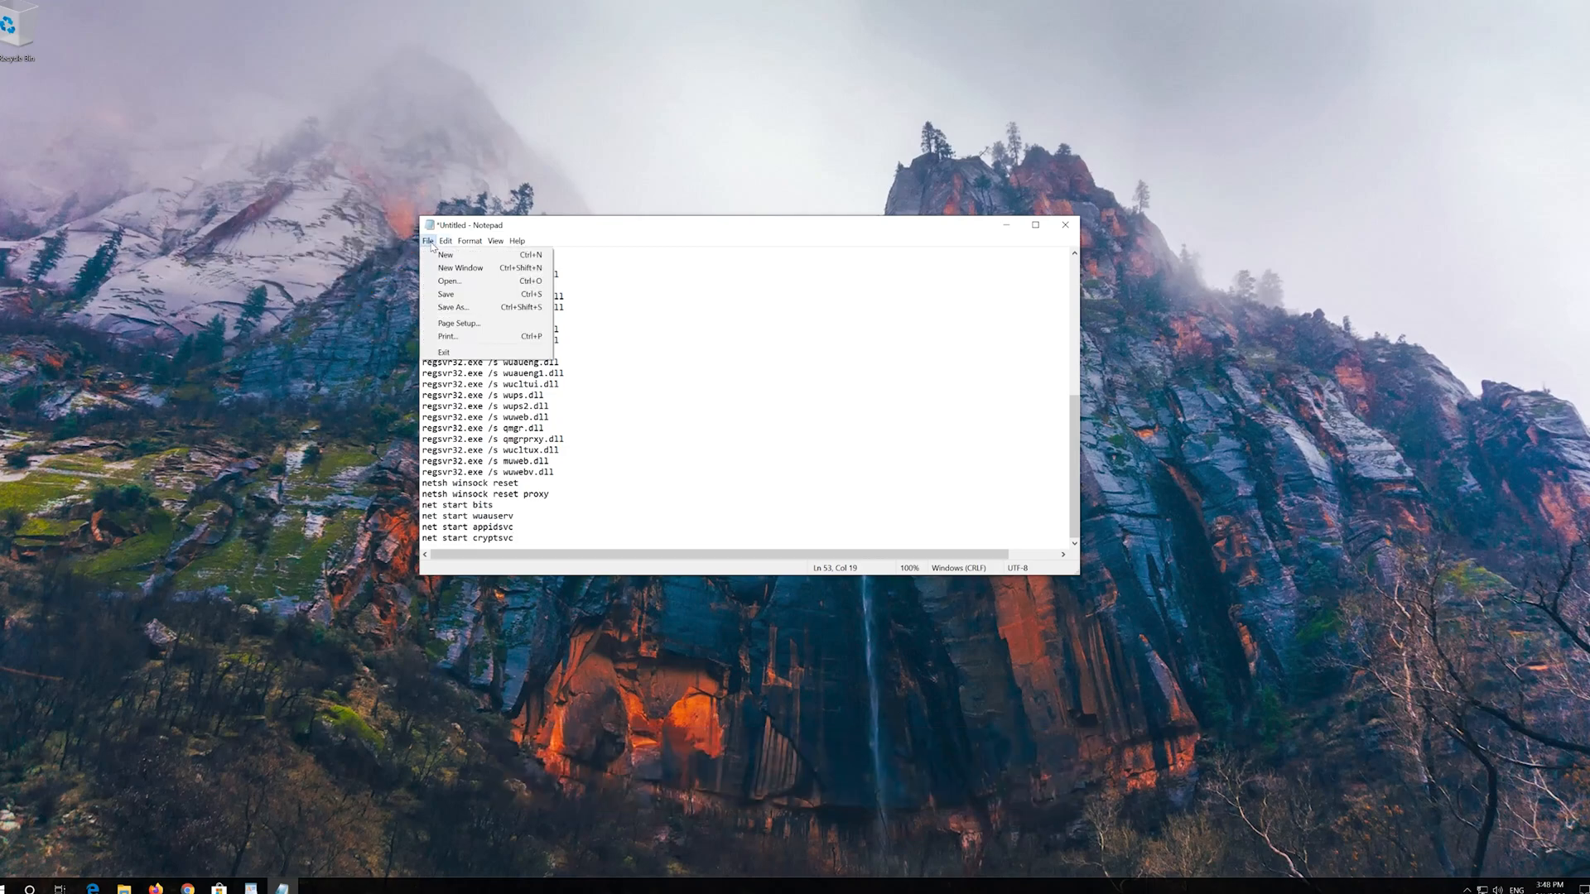
click(453, 308)
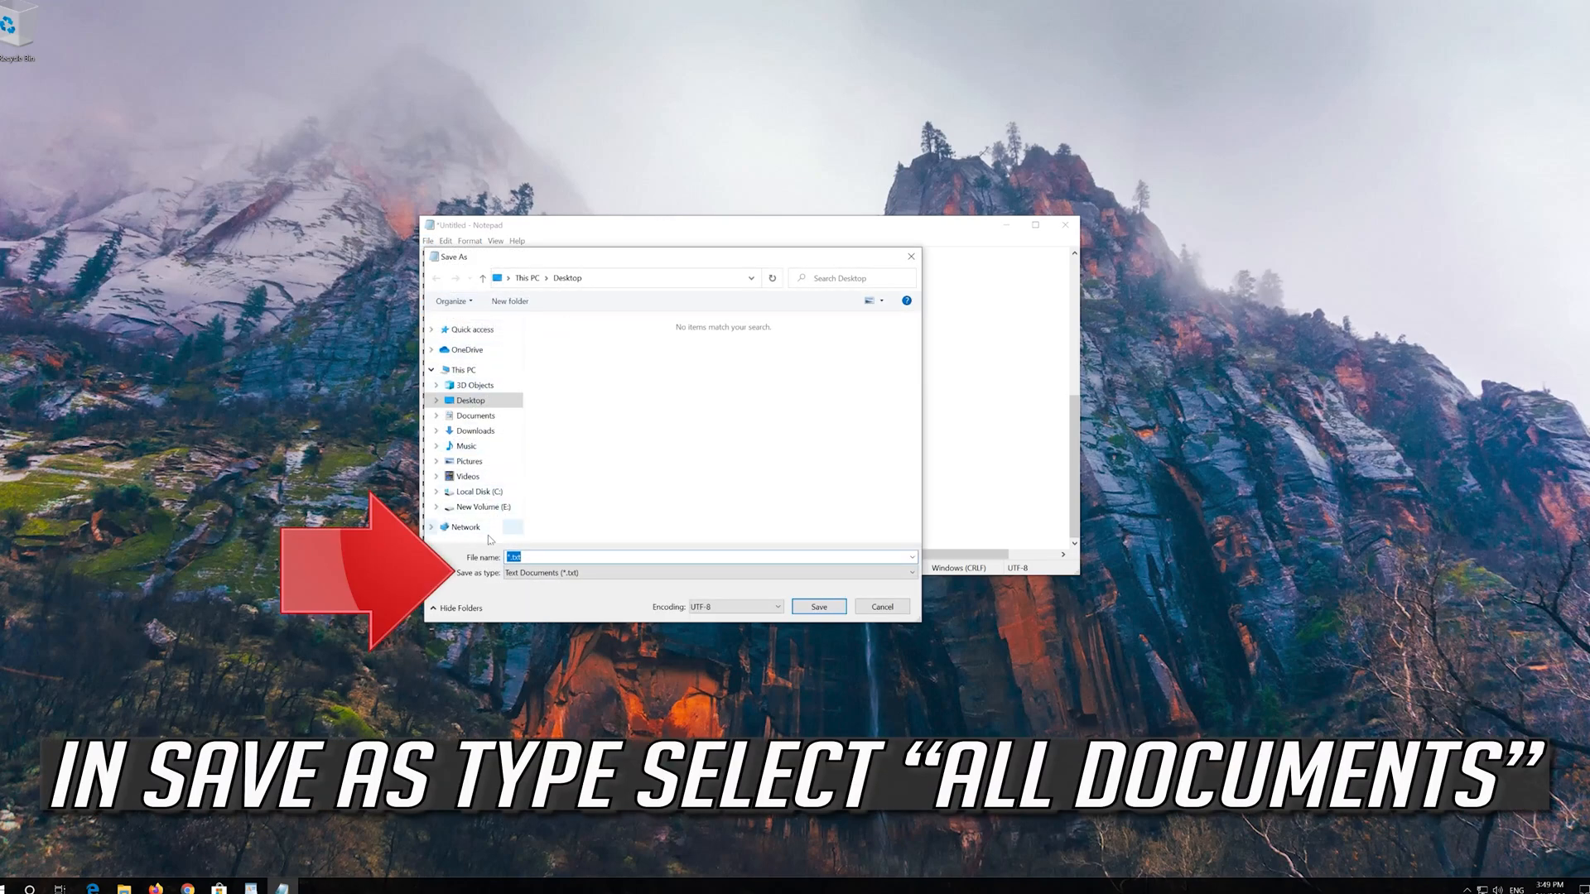
click(513, 575)
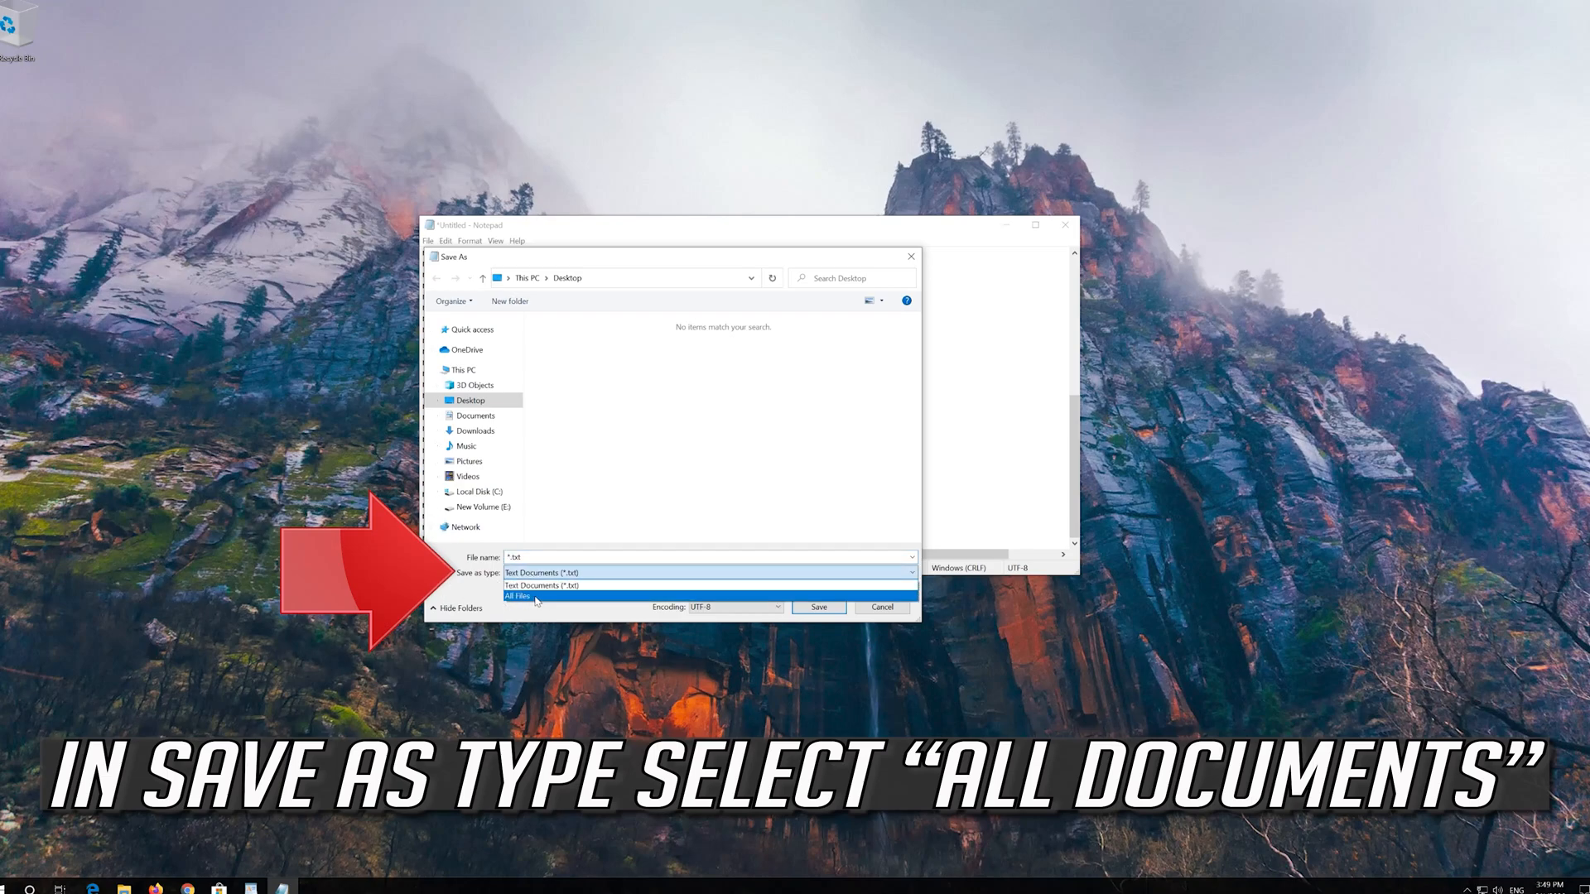
click(532, 597)
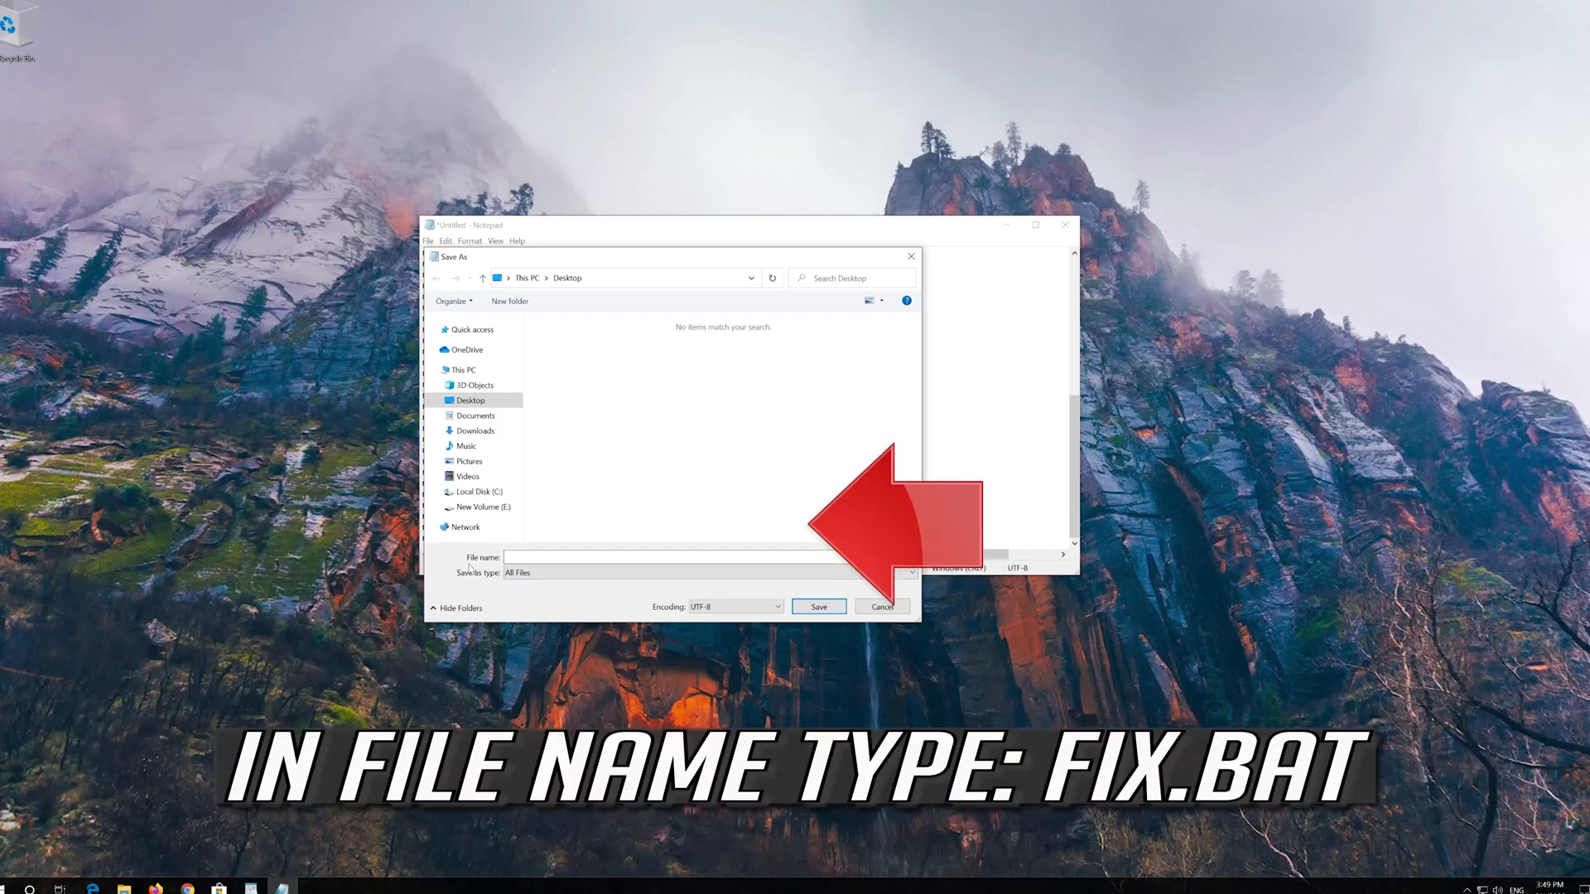
click(519, 555)
text(fix.bat)
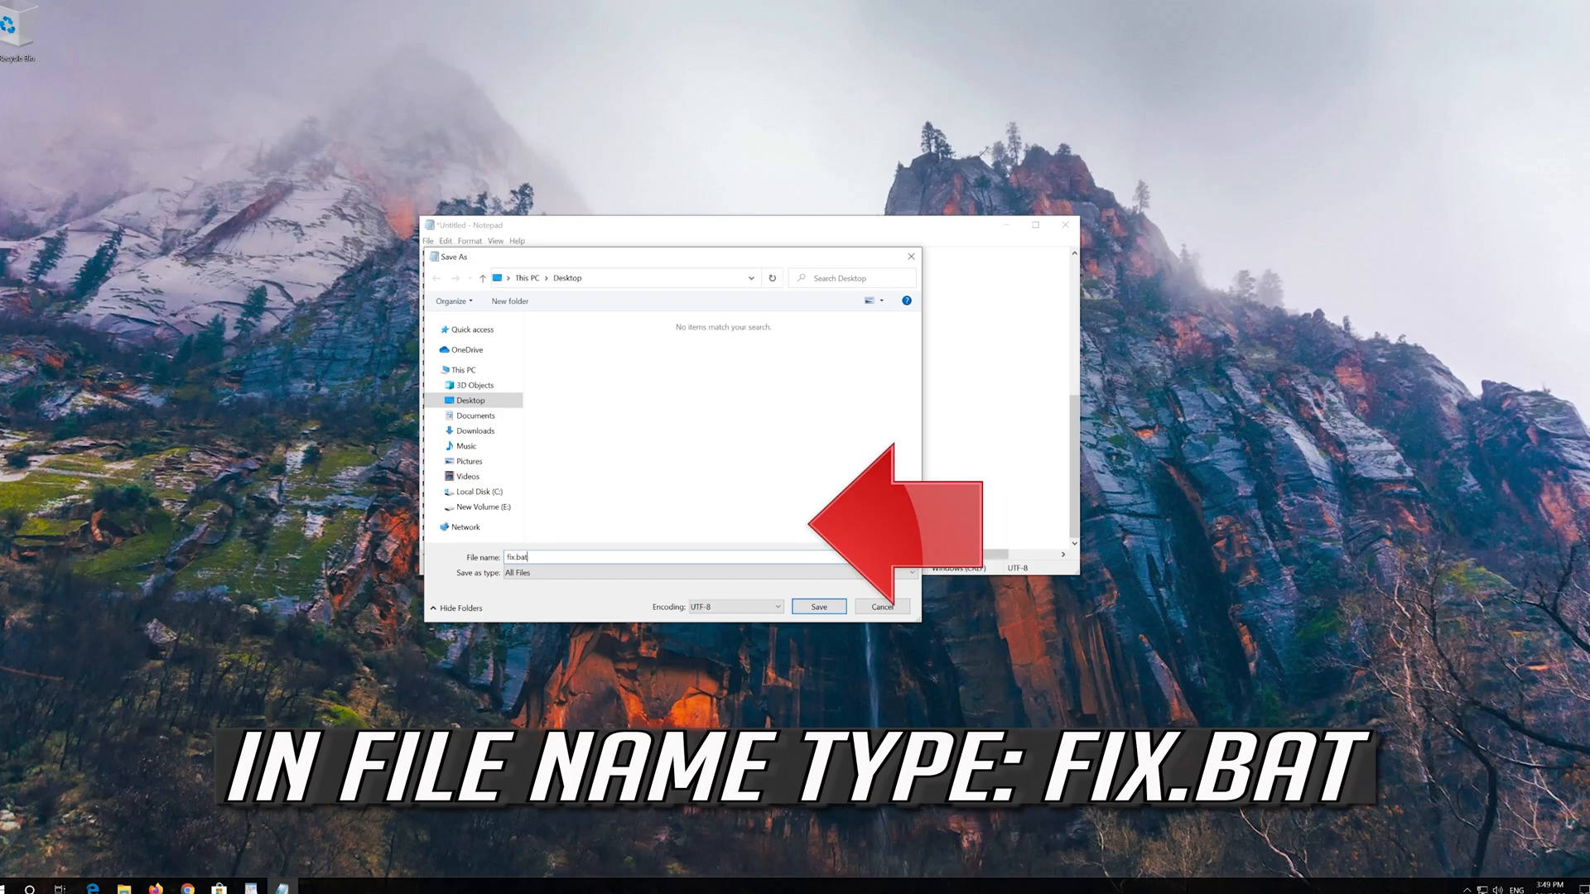
click(819, 608)
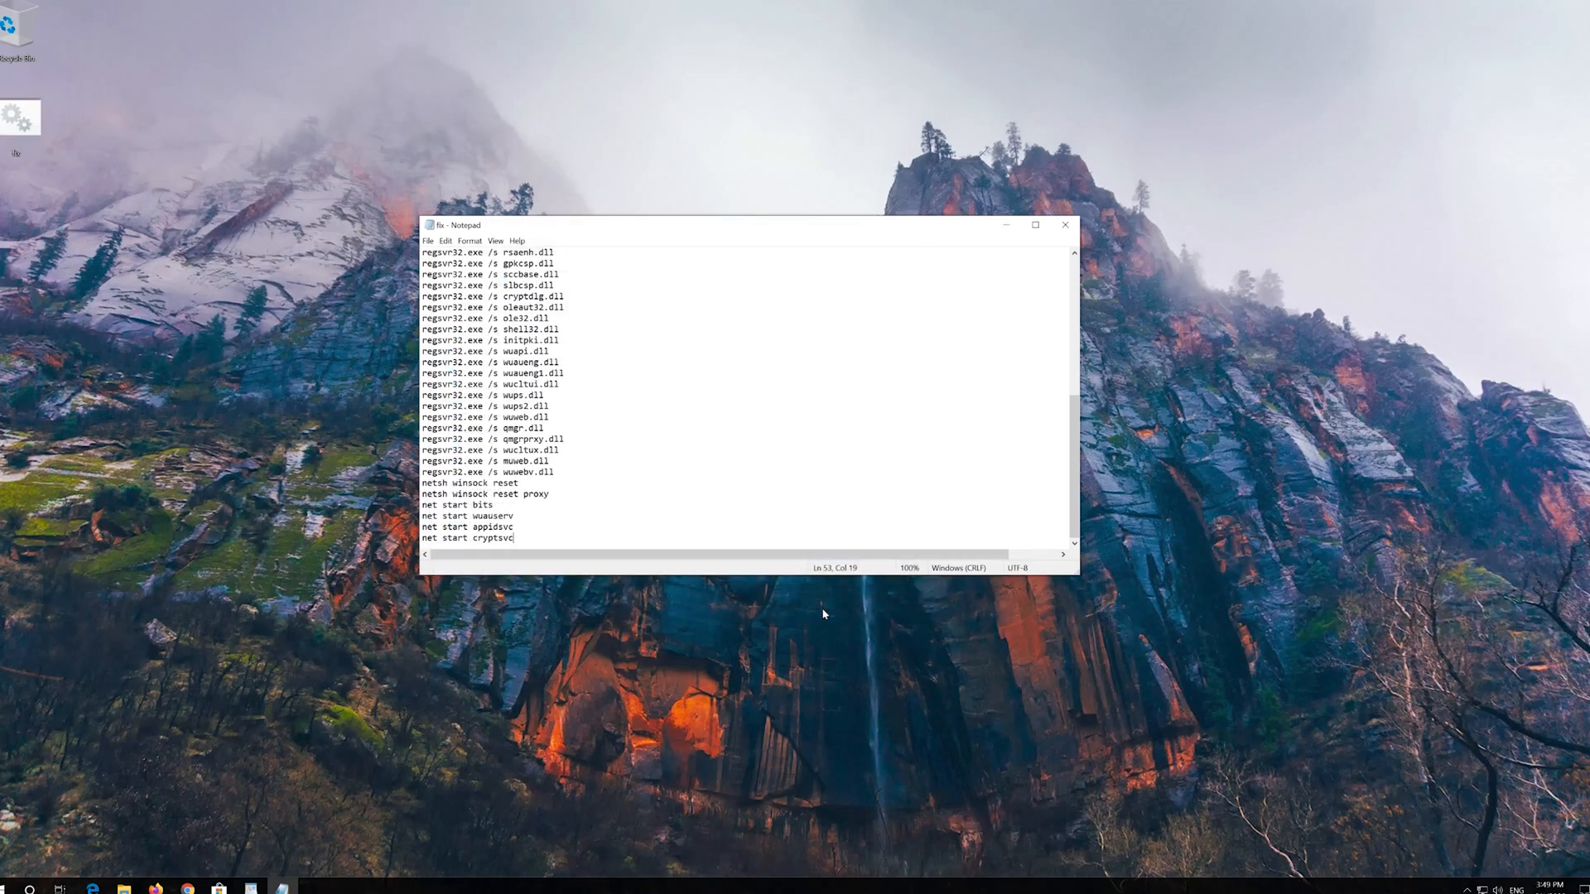
click(1065, 224)
Step: Run fix.bat from the desktop as administrator, allow it to make changes, and answer y to deleting the Network Downloader files
right_click(3, 119)
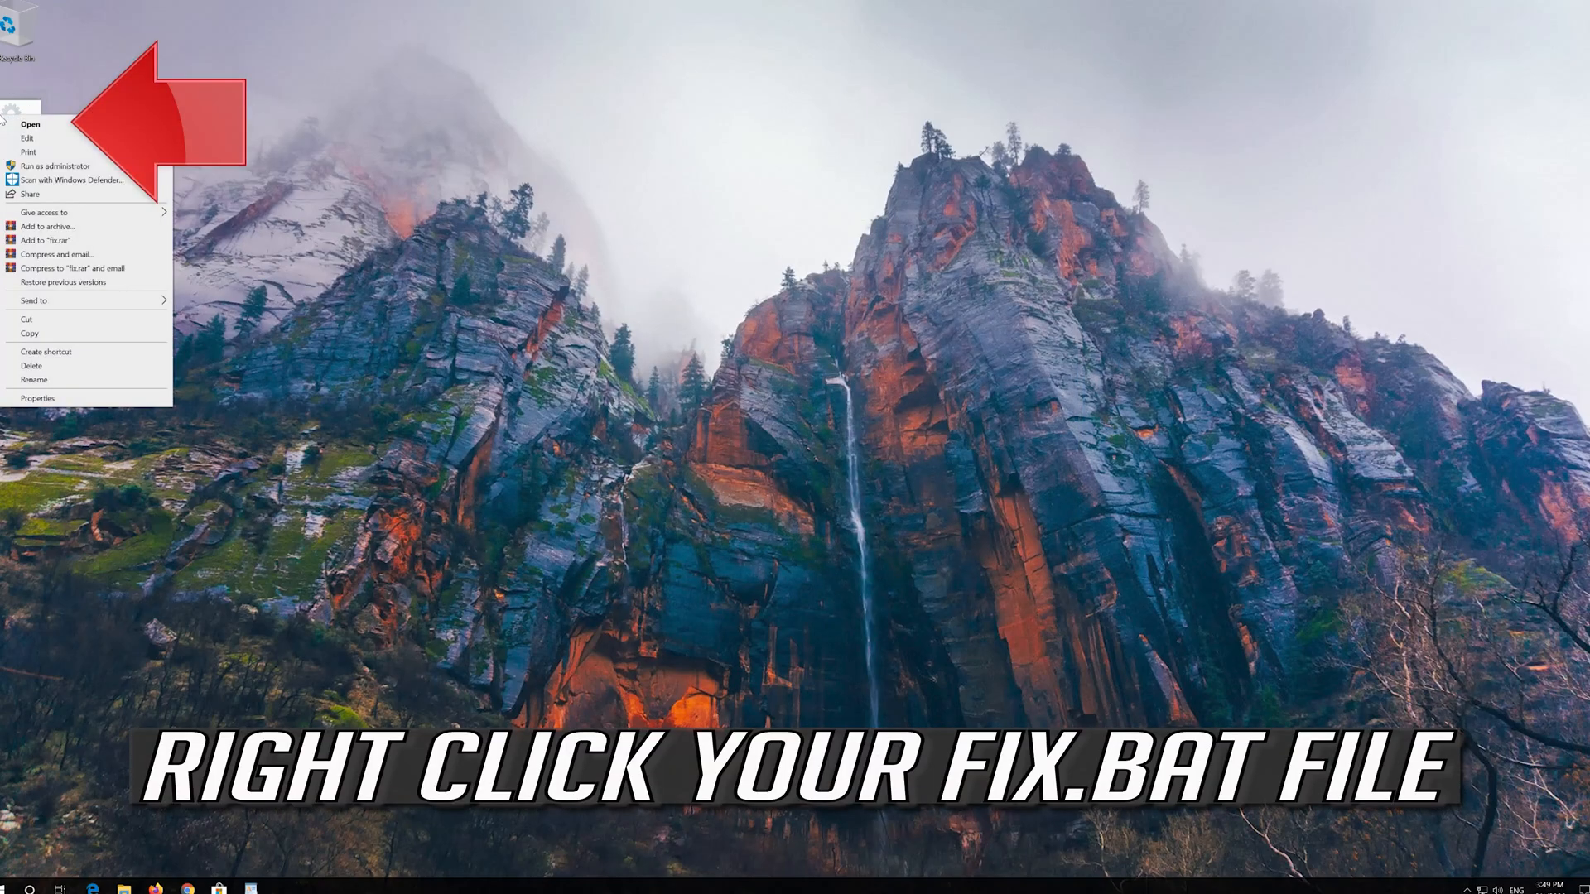
click(54, 166)
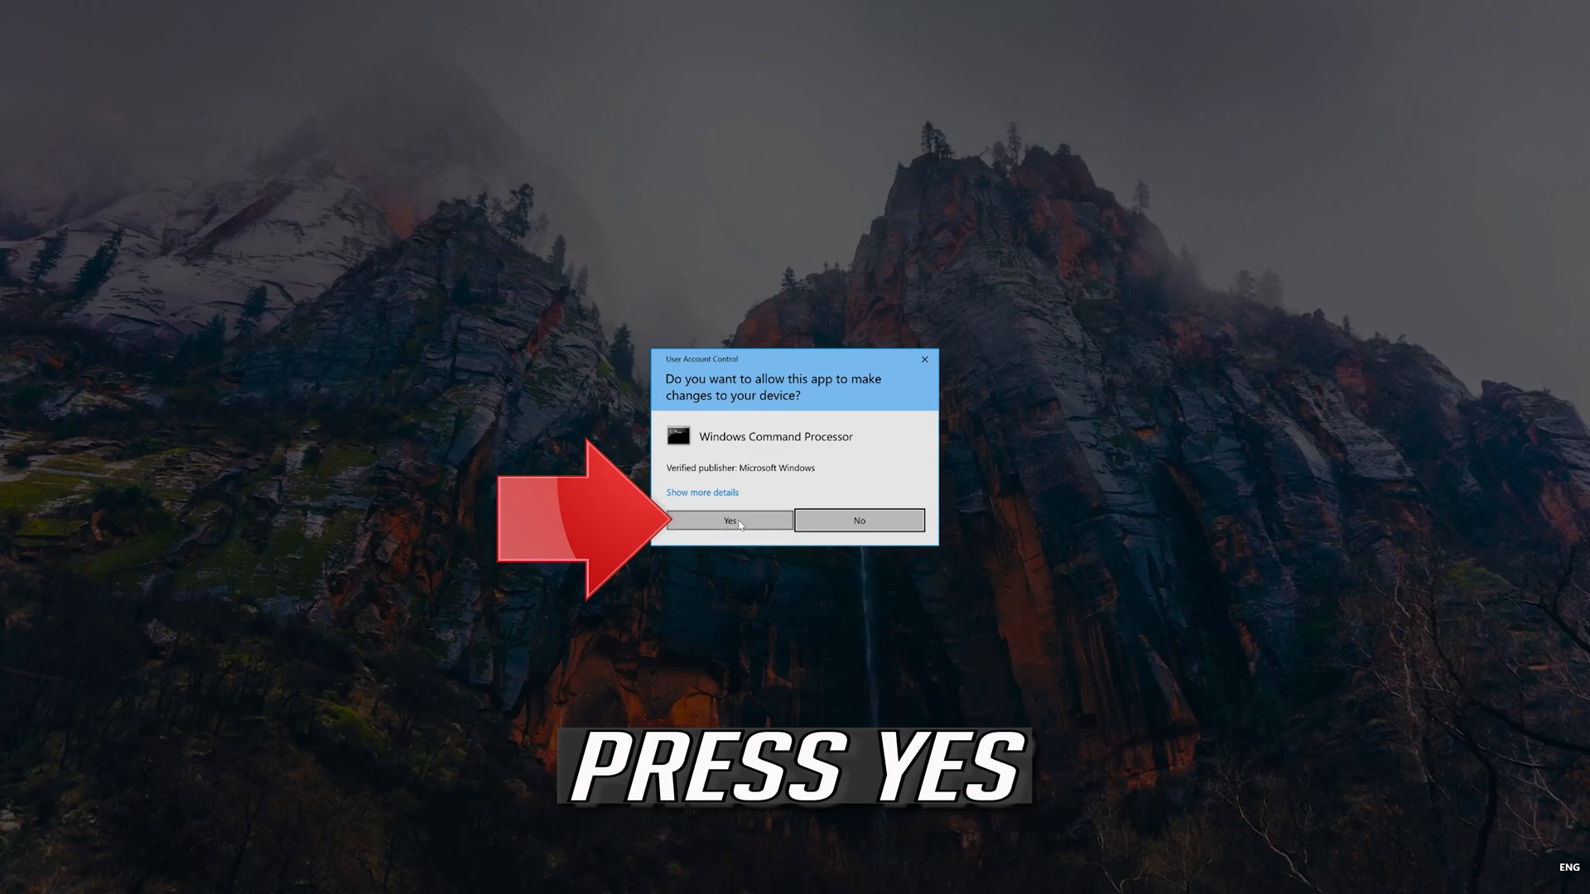
click(730, 521)
text(net stop bits)
key(Return)
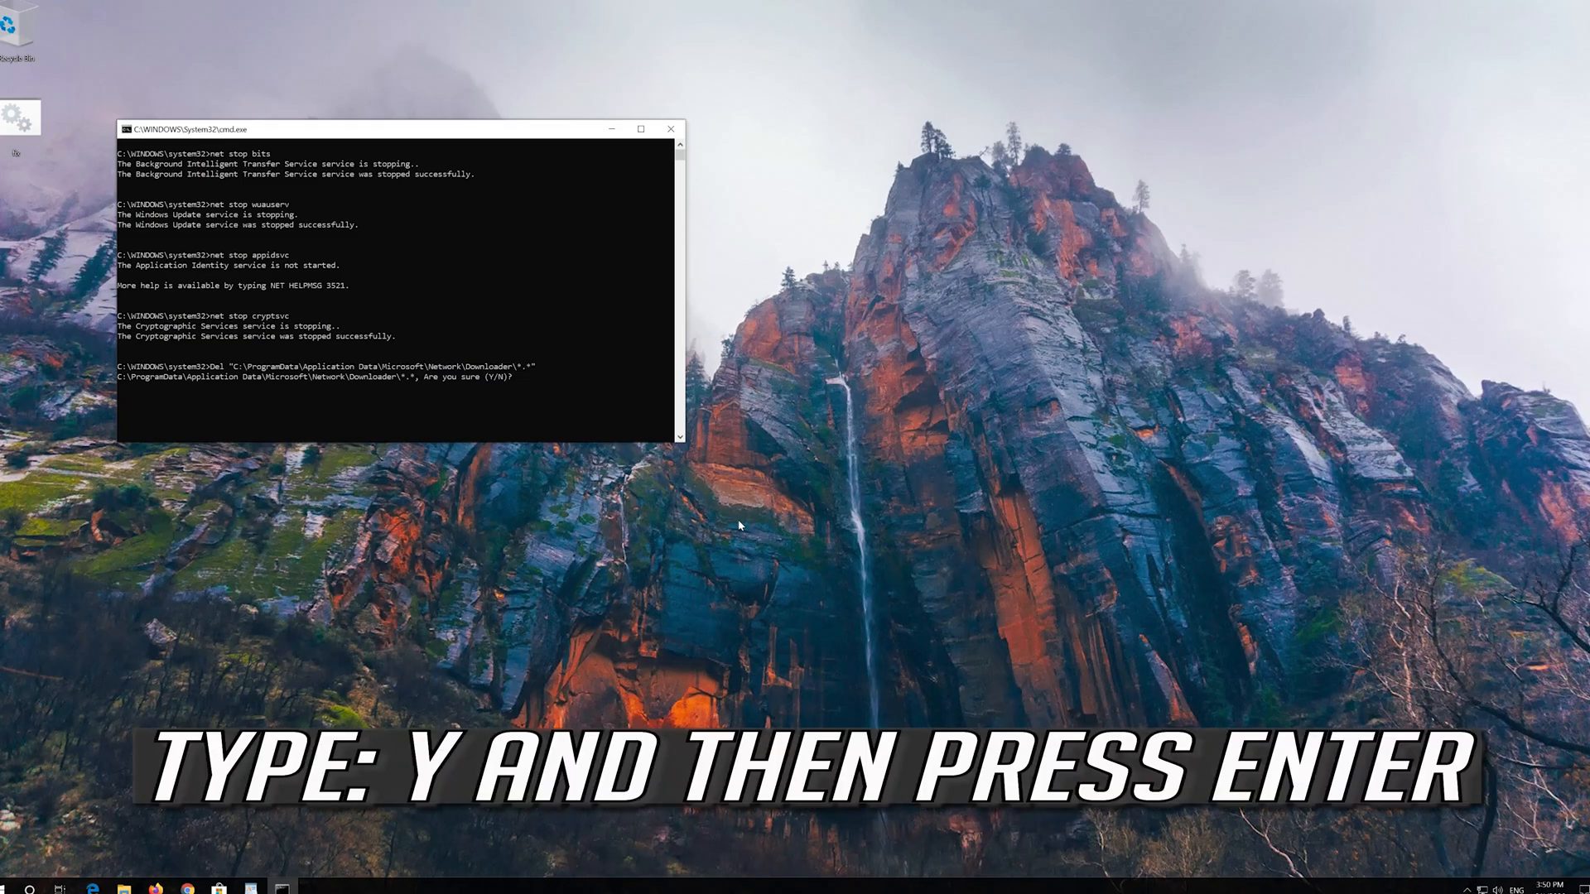
text(y)
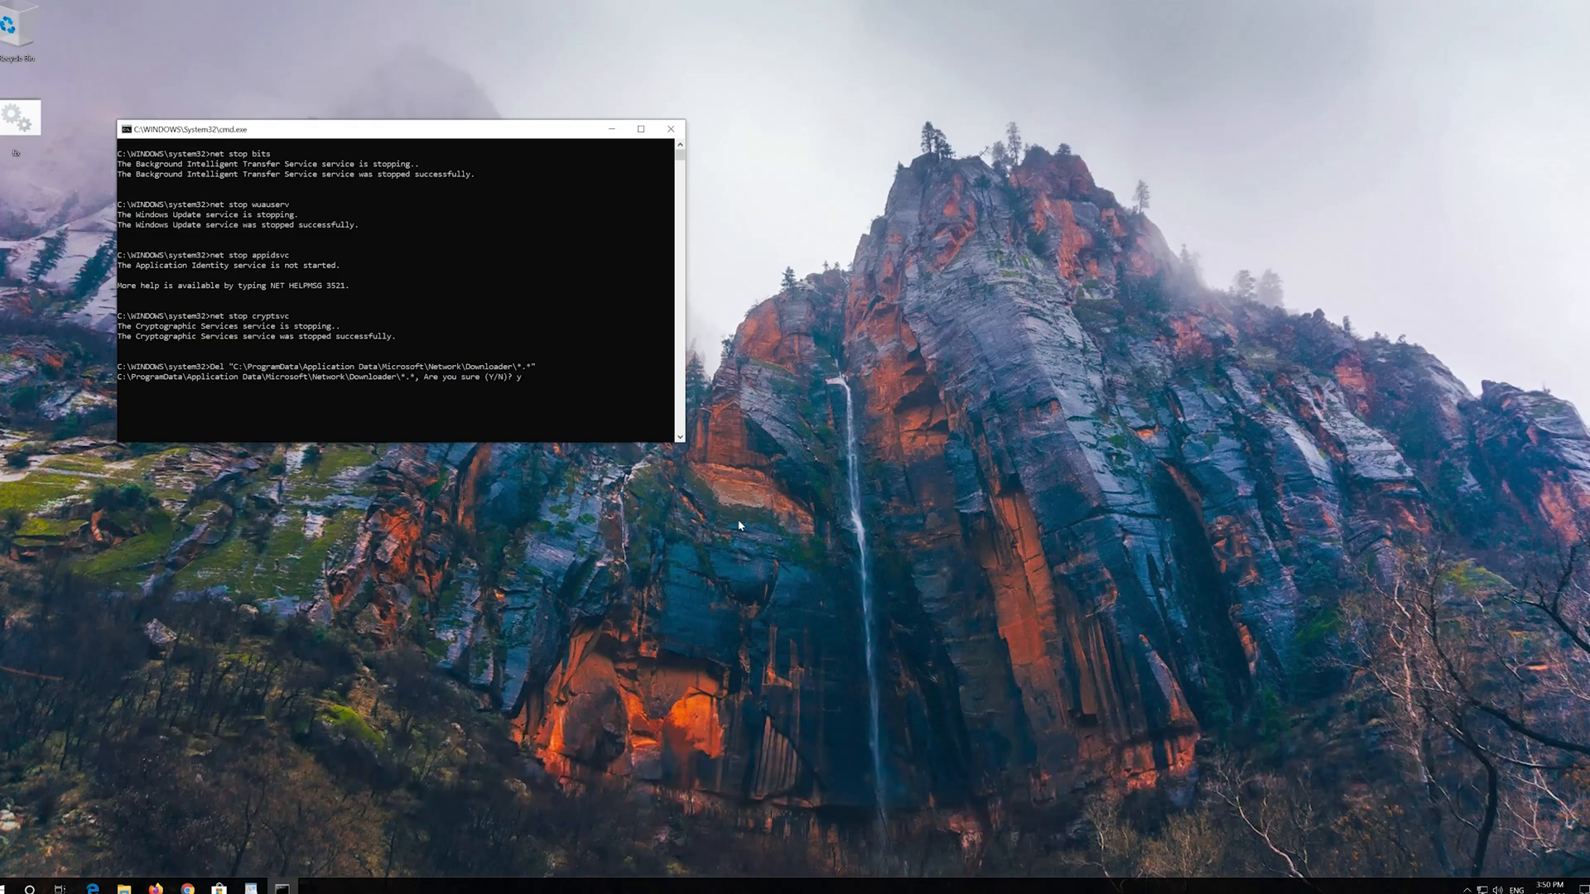
key(Return)
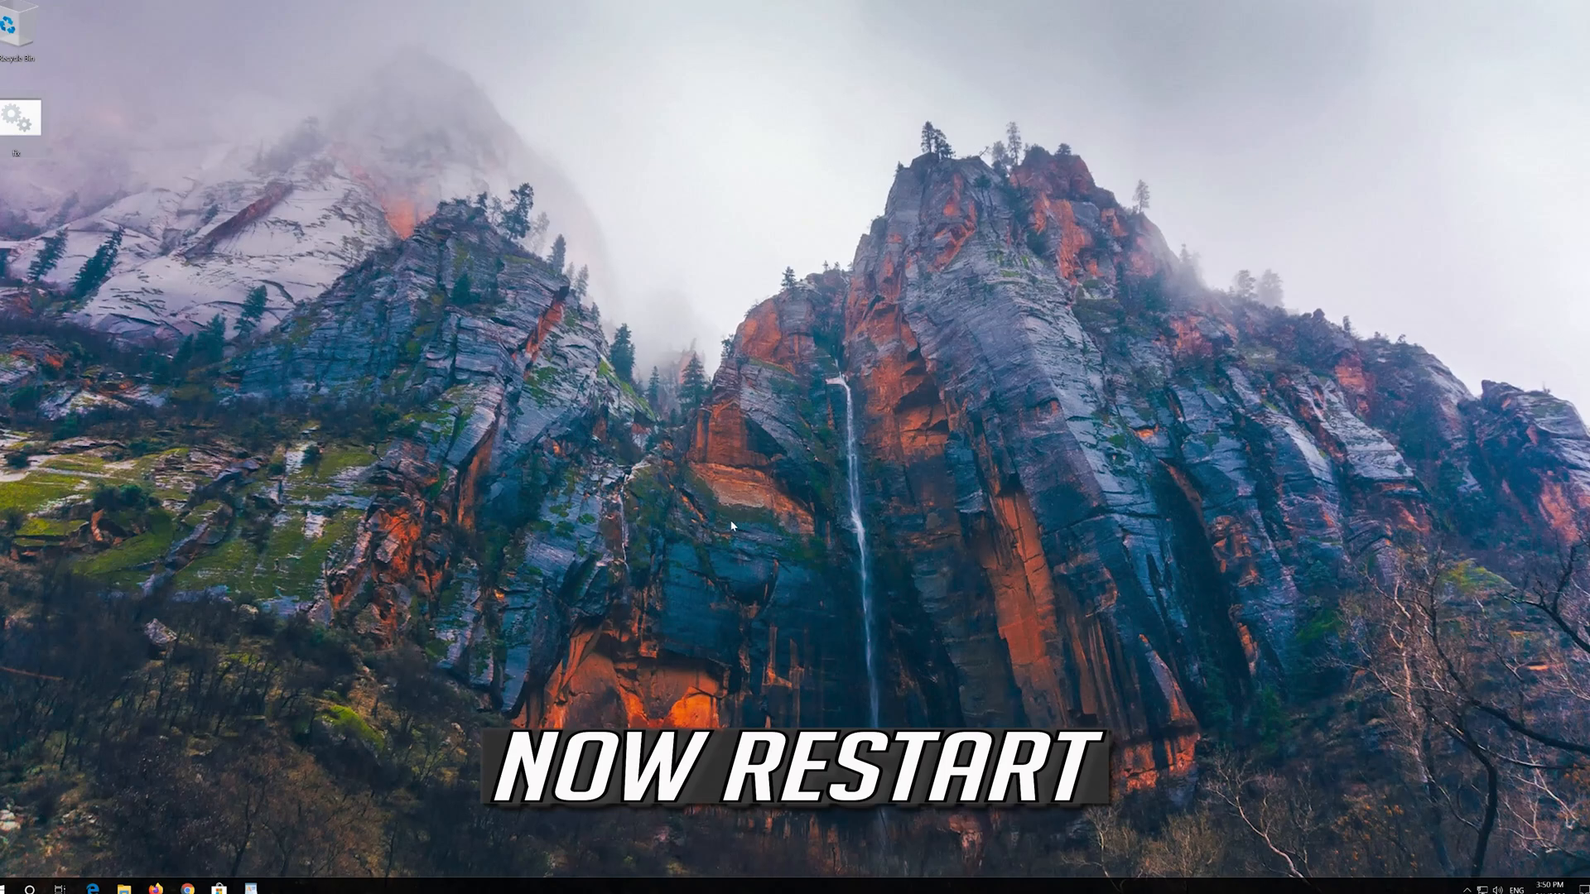
Step: Restart the computer after running the repair script
click(8, 886)
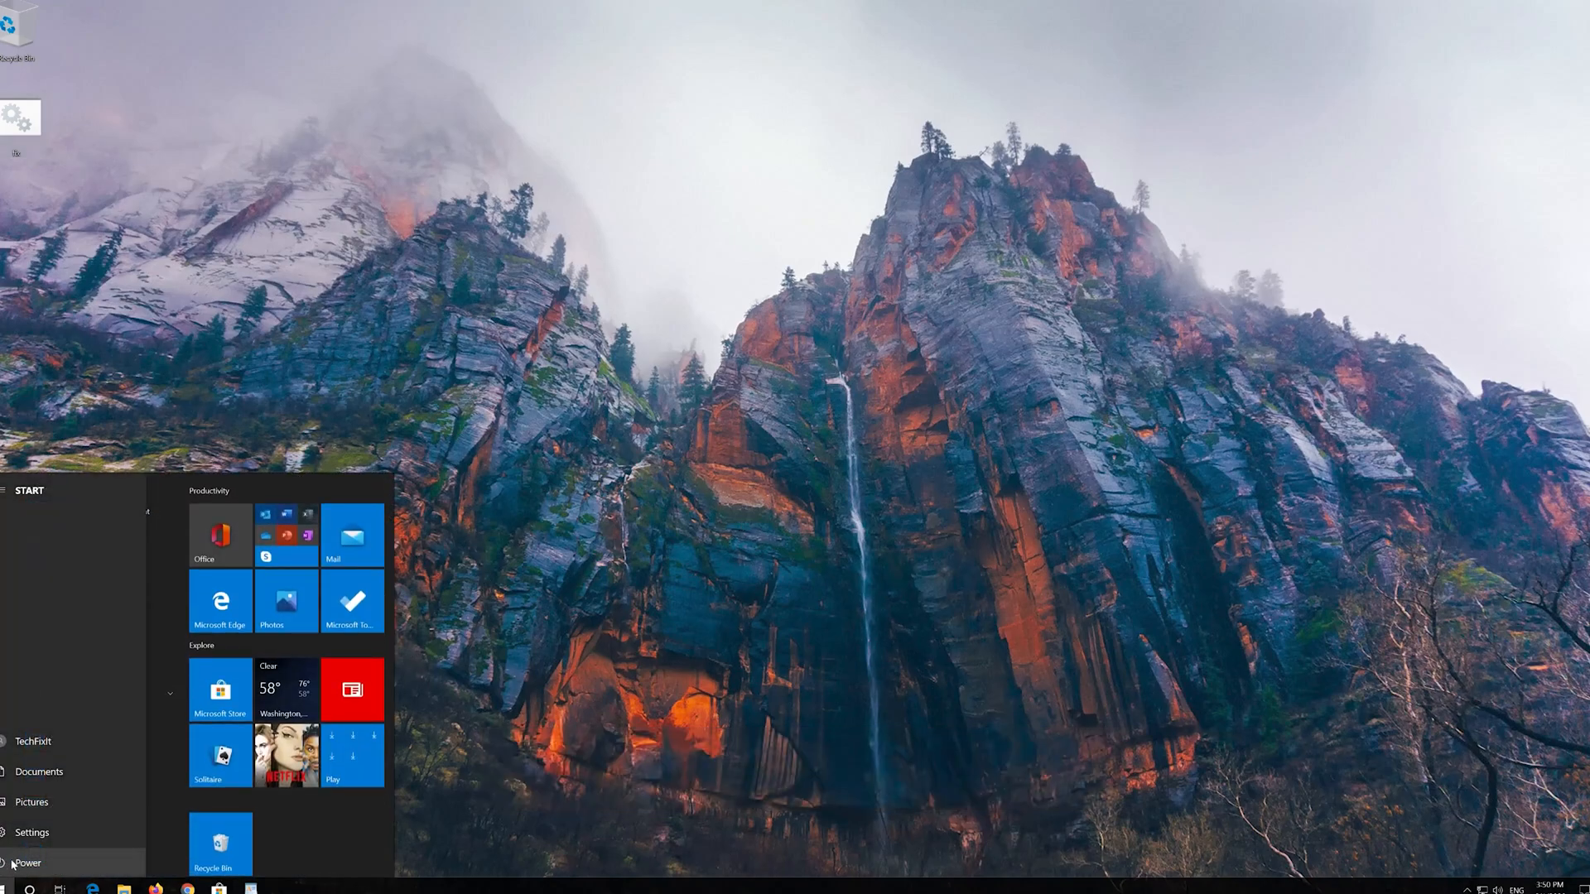
click(12, 864)
click(32, 837)
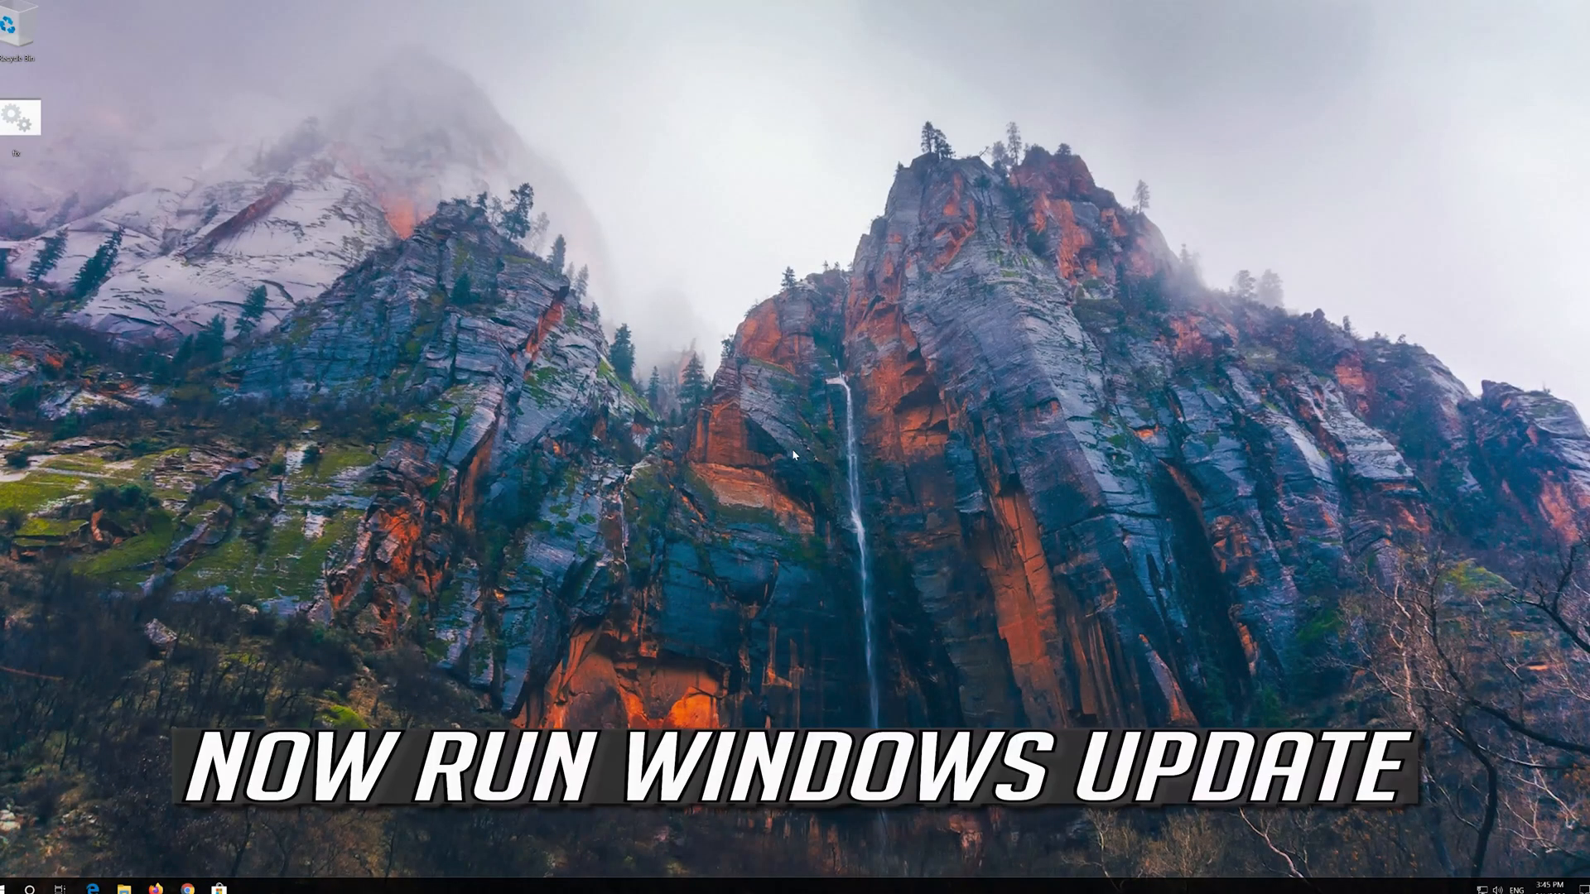
Step: Open Windows Settings and go to the Update & Security section to run Windows Update
click(4, 888)
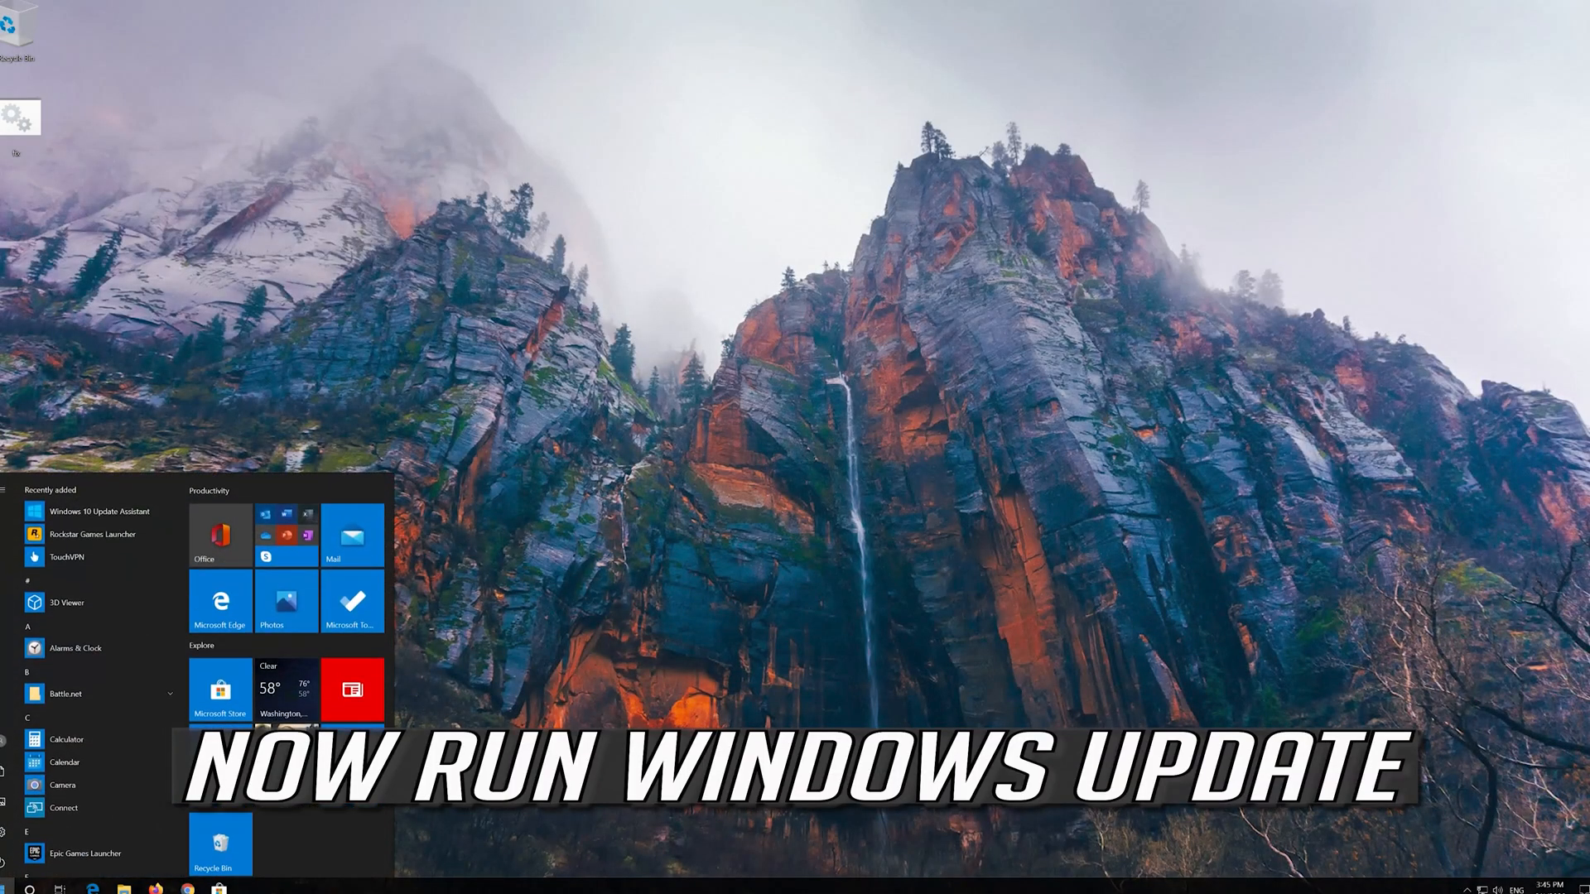
click(17, 831)
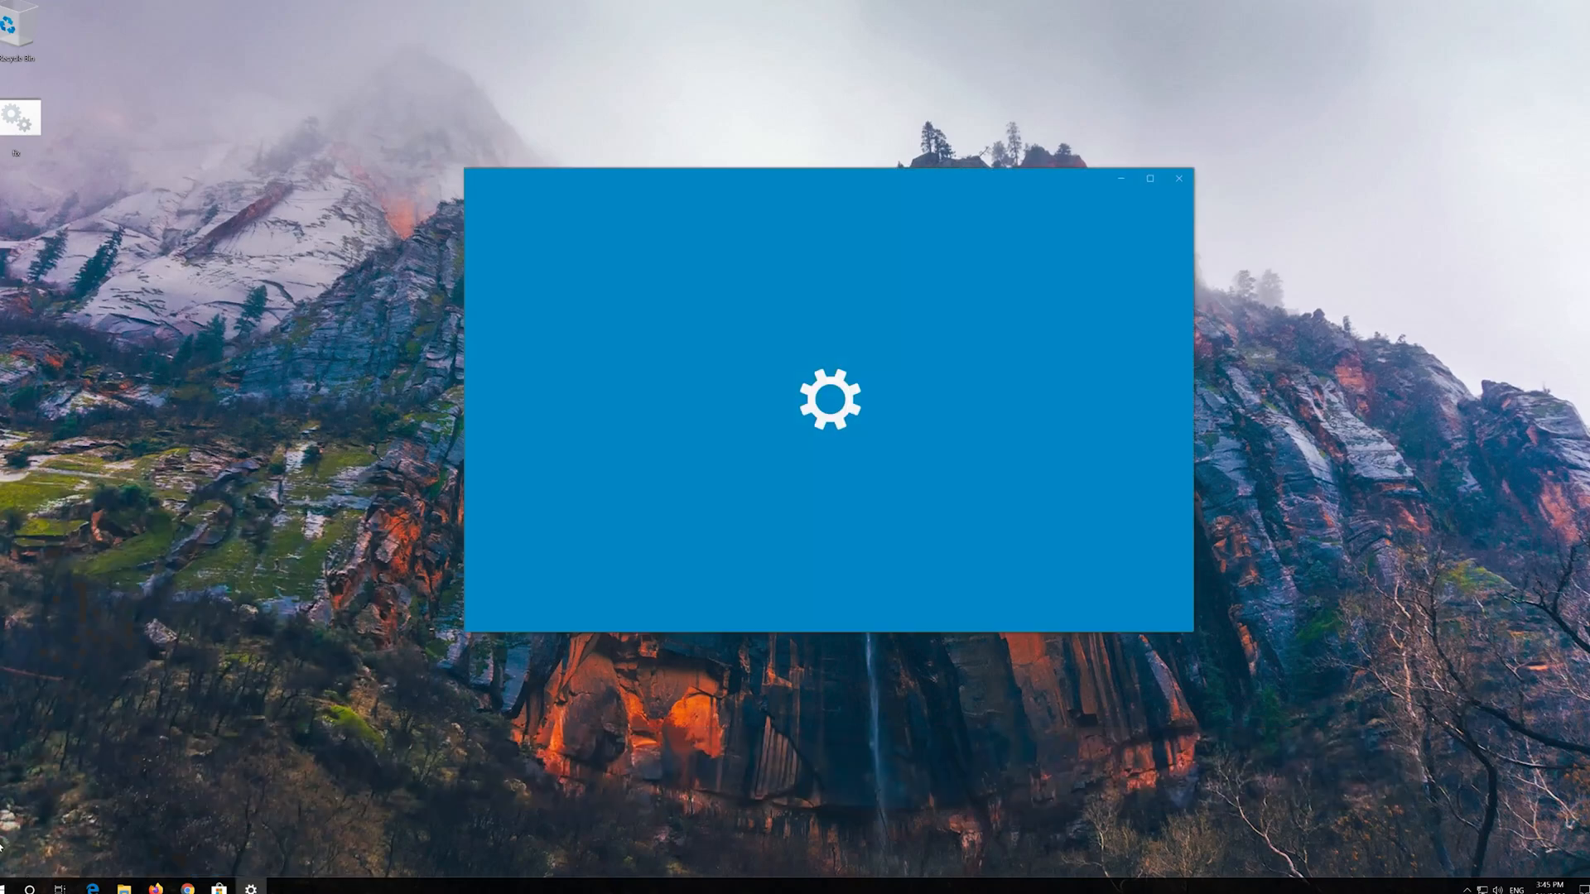
click(699, 540)
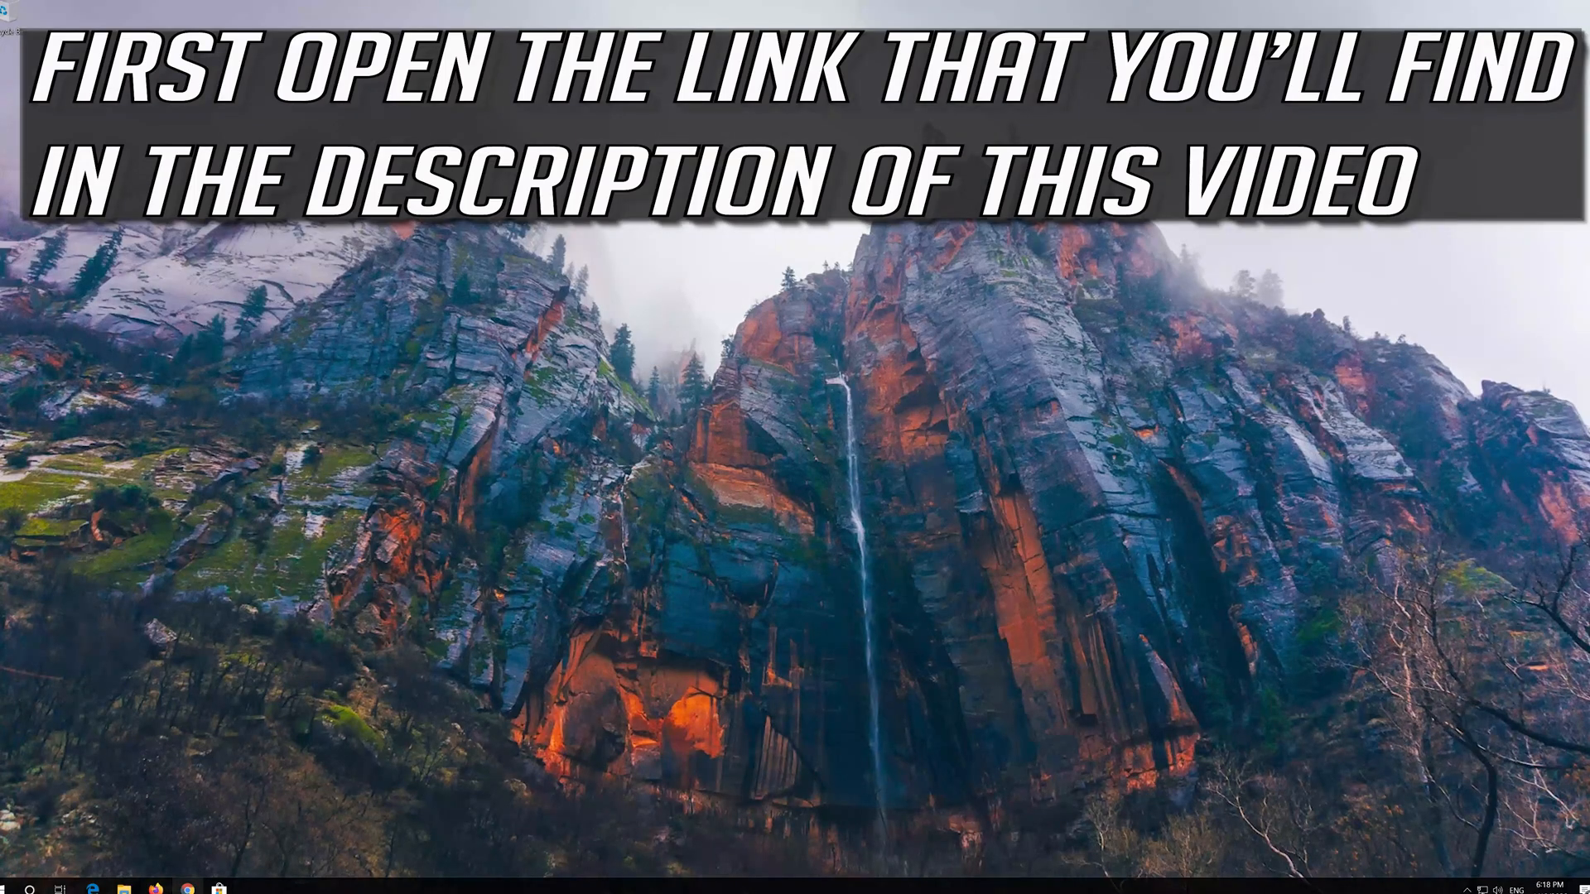
Step: In Chrome, open microsoft.com/en-us/software-download/windows10 from the copied link, download the Media Creation Tool, and close the browser
click(188, 888)
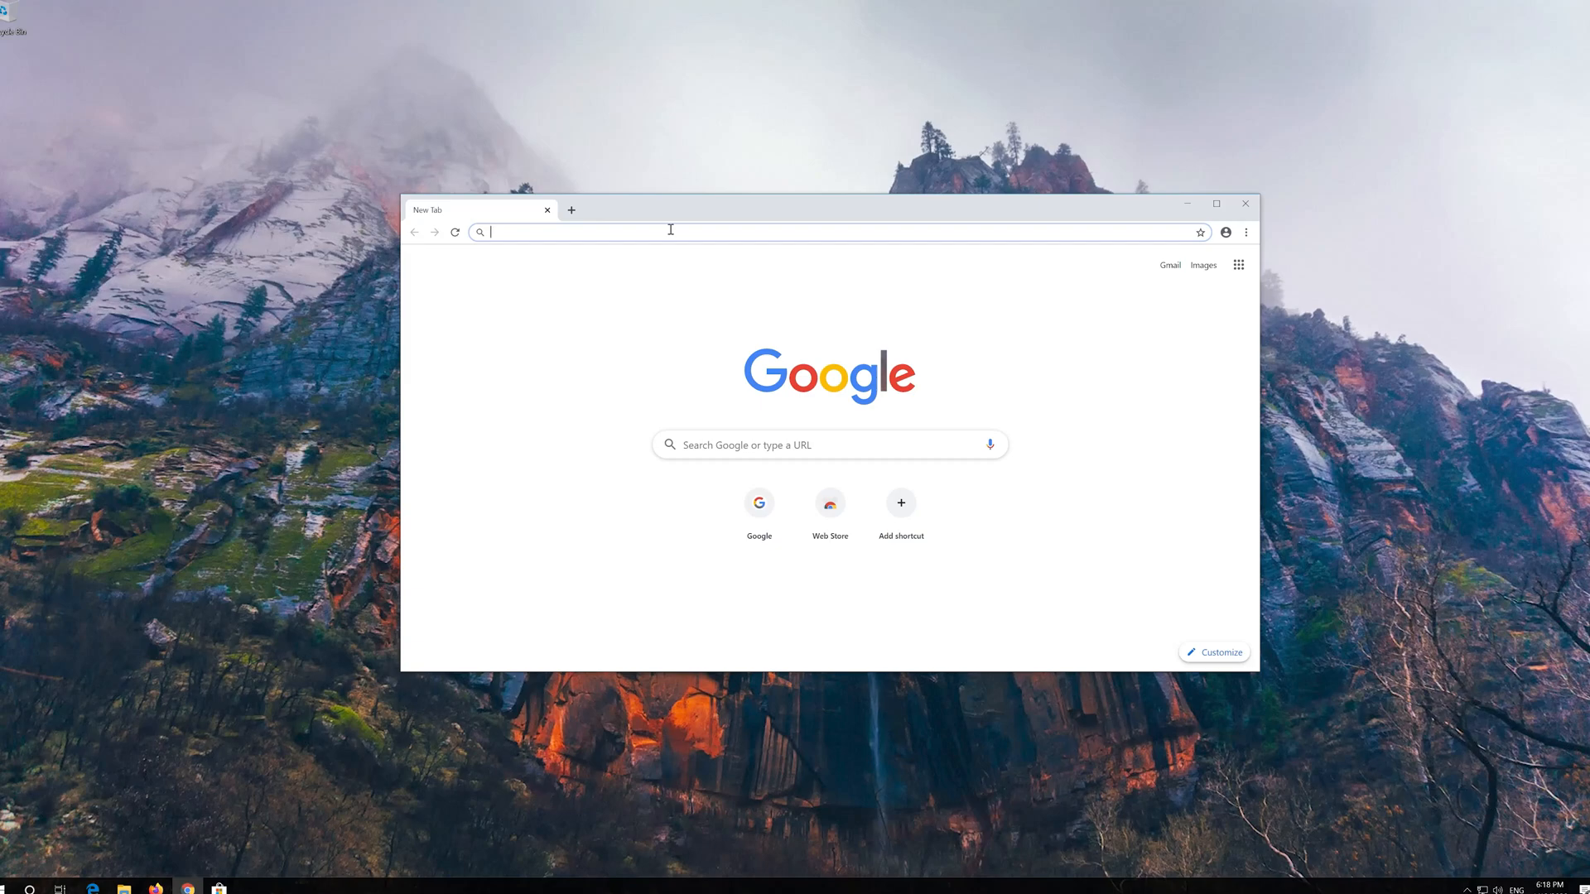
key(ctrl+v)
key(Return)
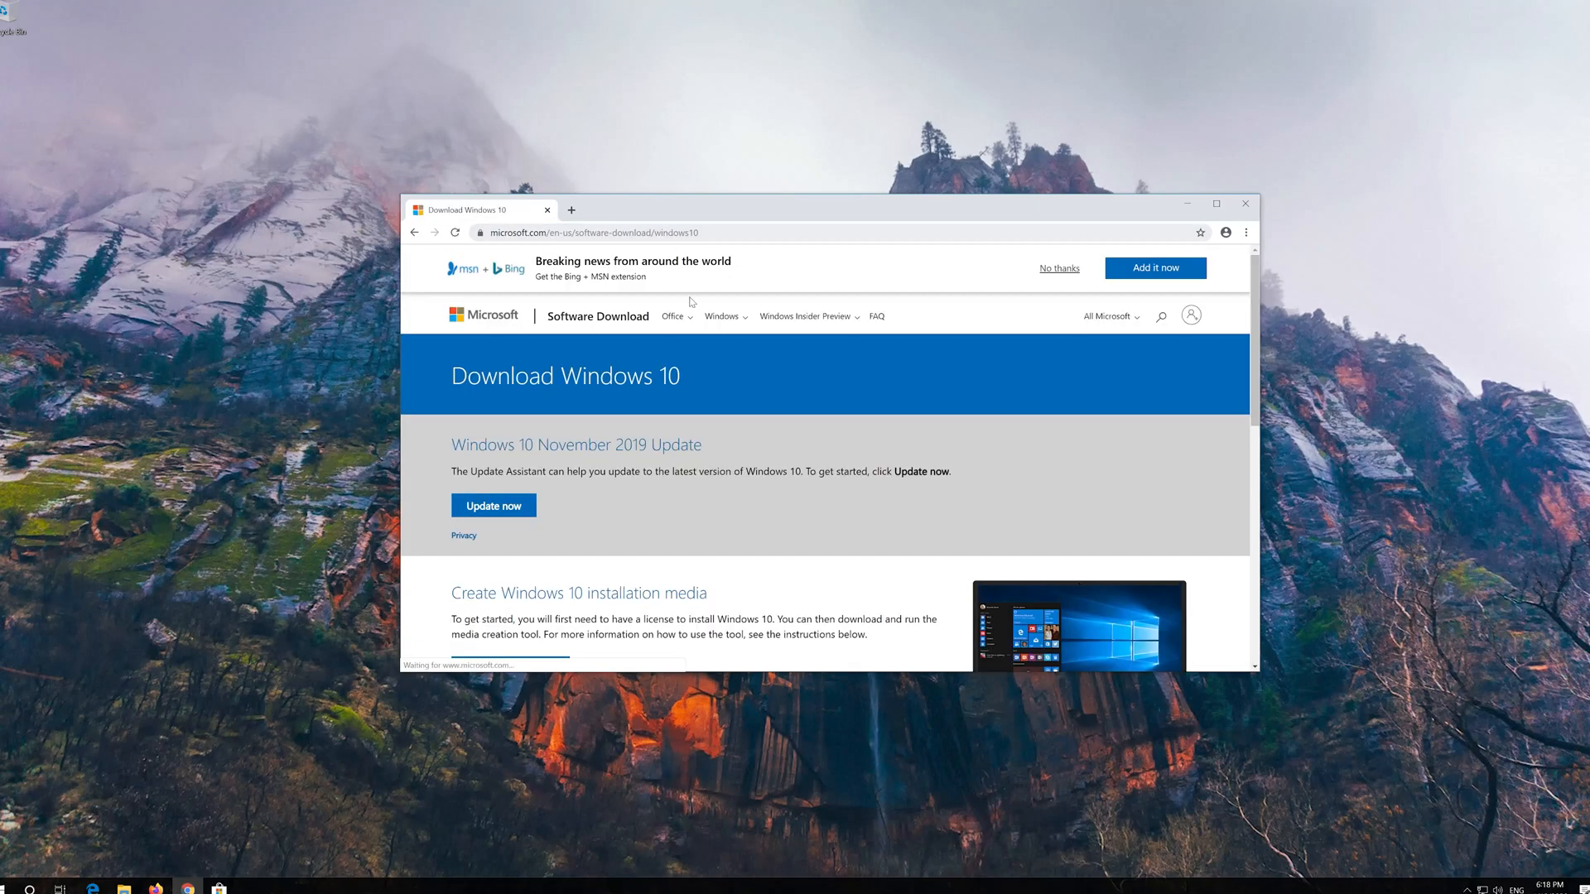
scroll(770, 488, down, 1)
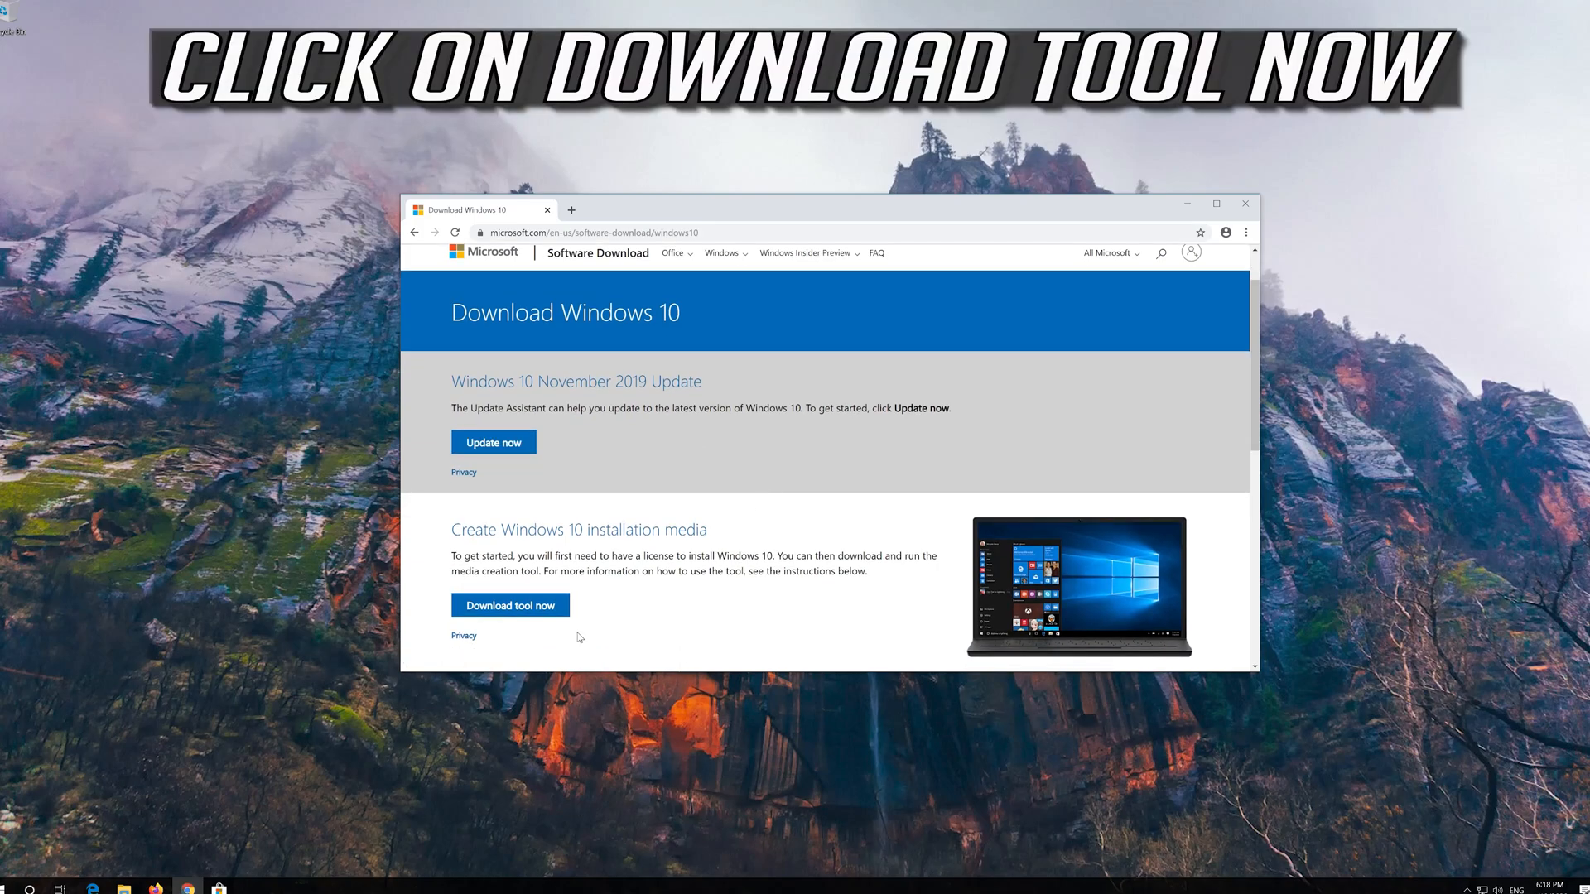
click(541, 608)
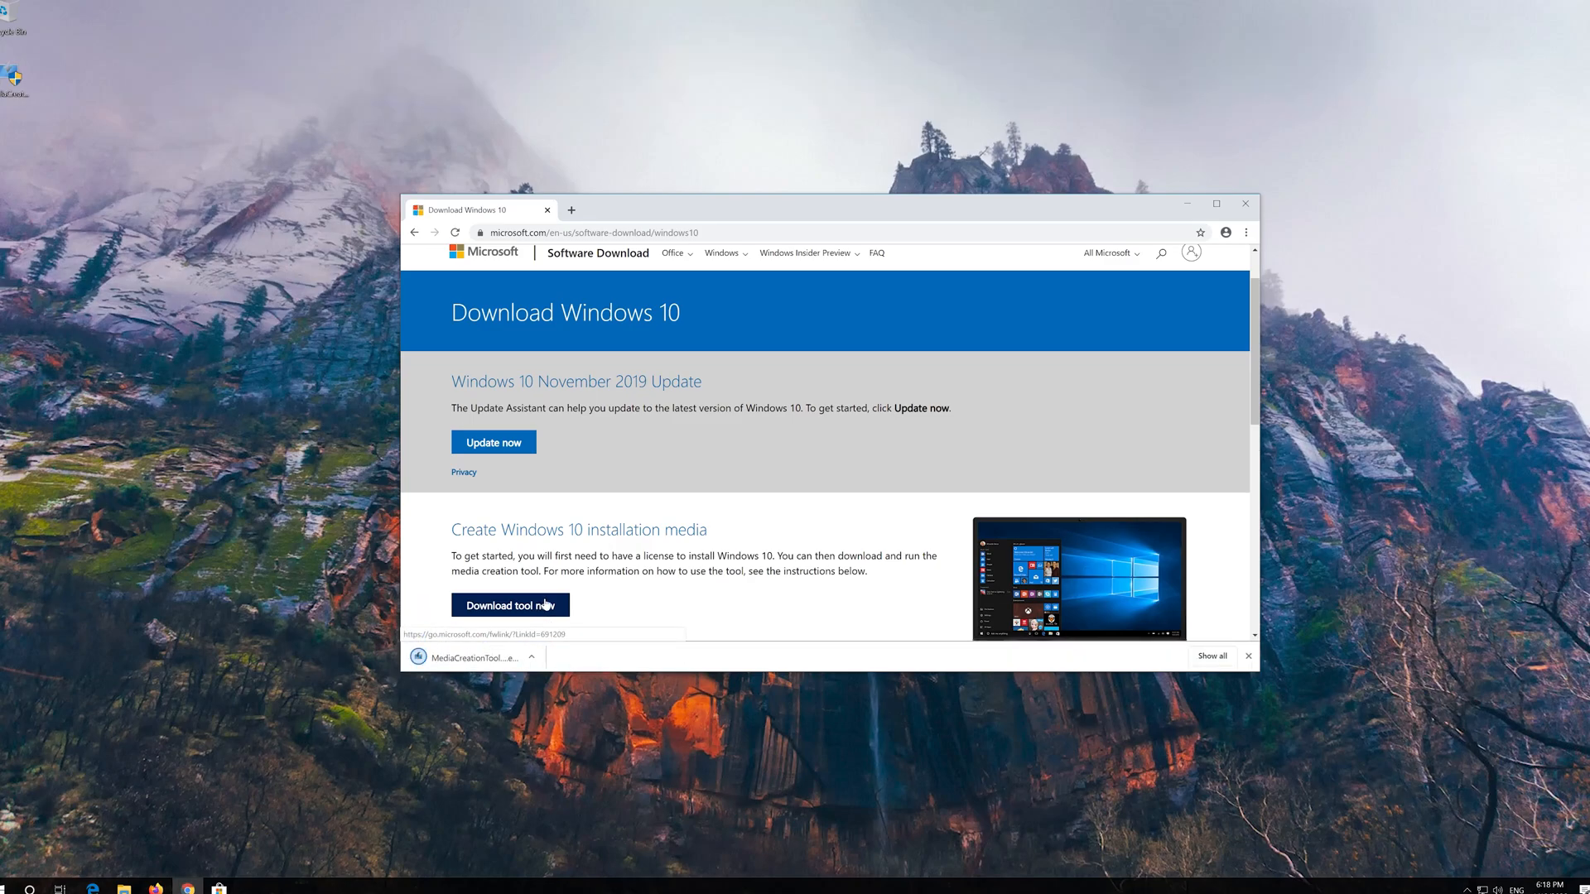
click(1247, 212)
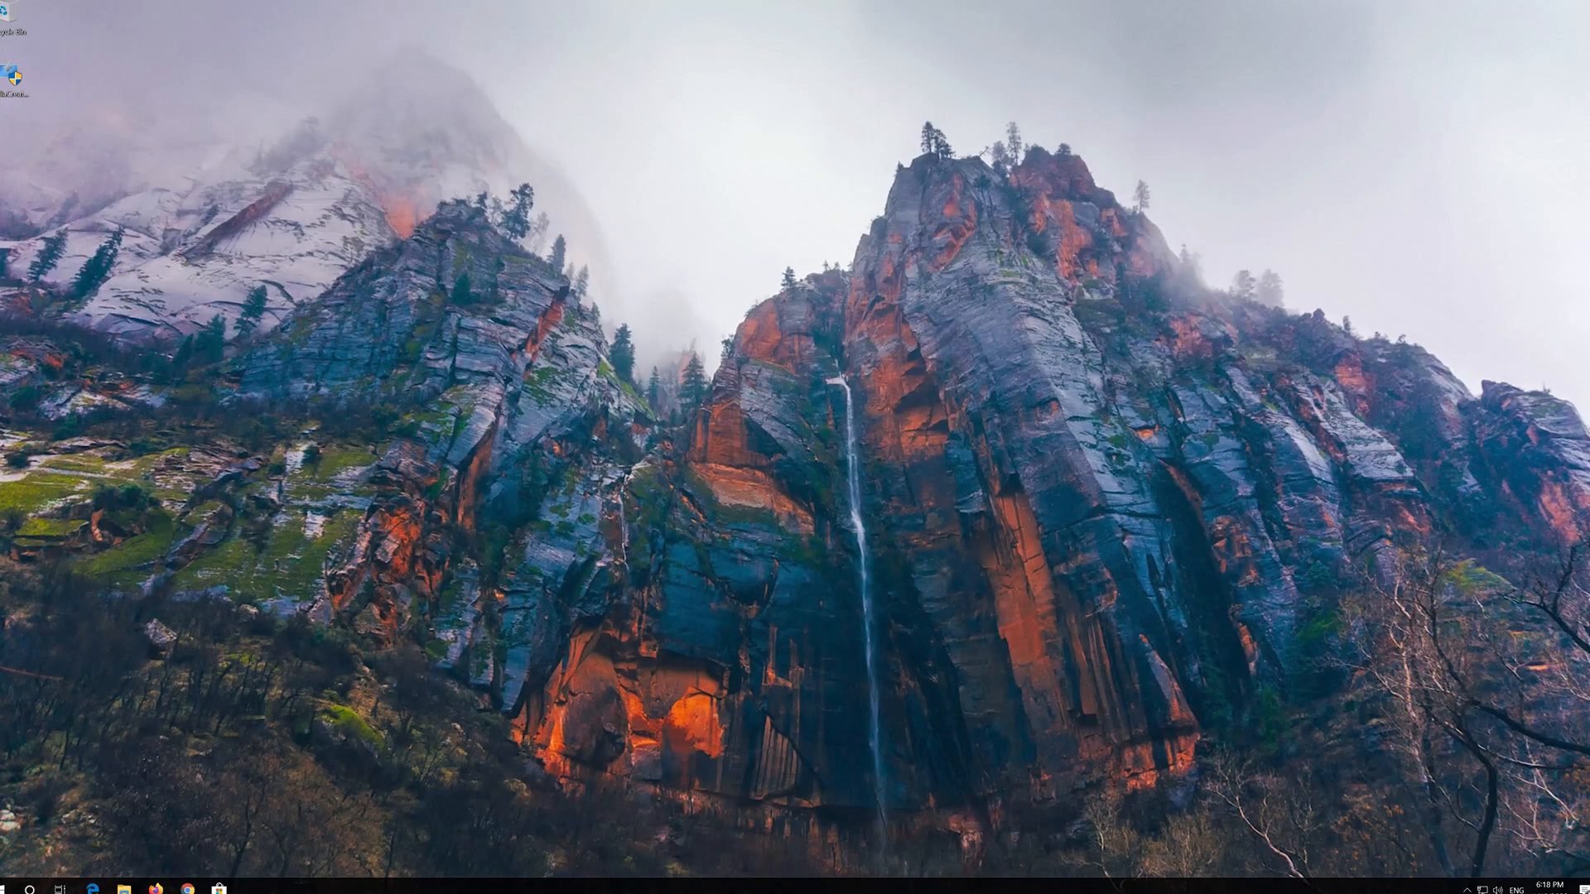
Step: Launch the downloaded Media Creation Tool from the desktop, allow it to make changes, and accept its license terms
double_click(10, 83)
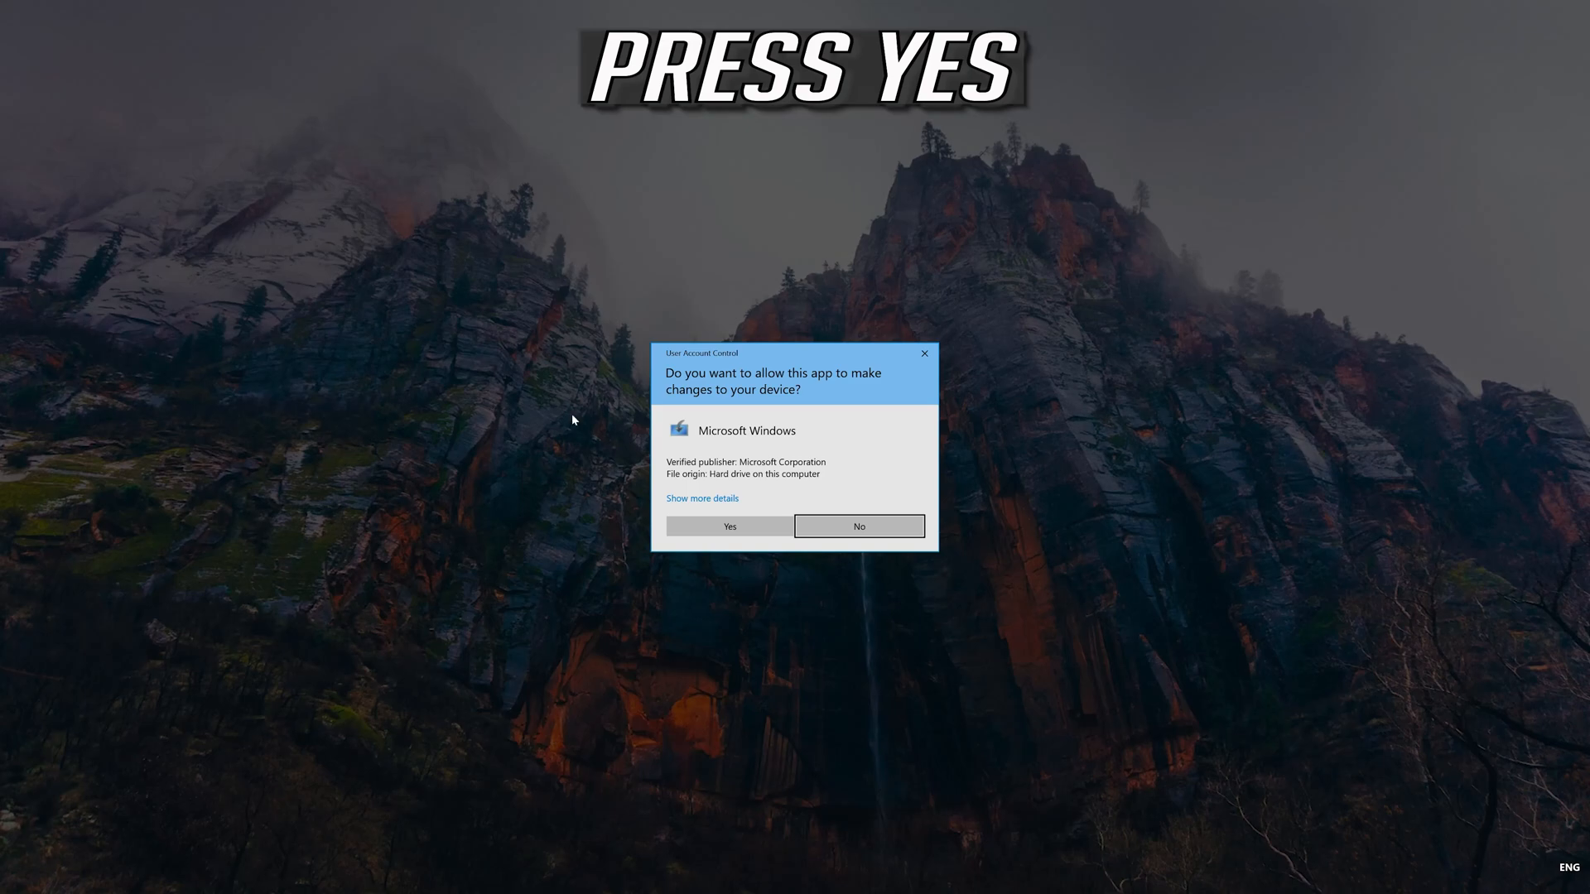
click(729, 526)
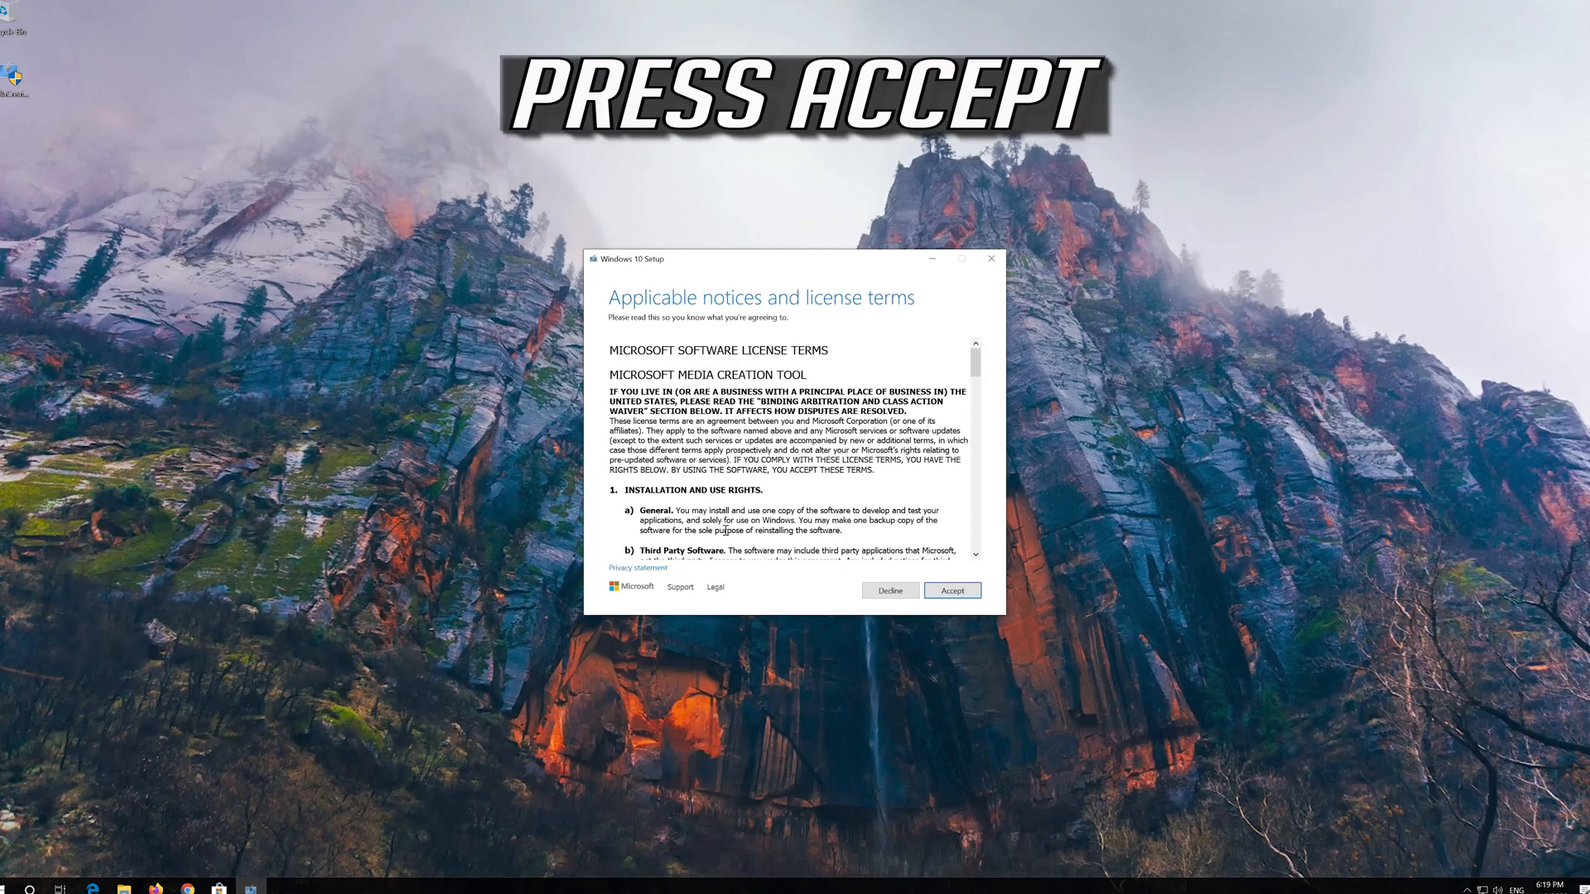
click(970, 590)
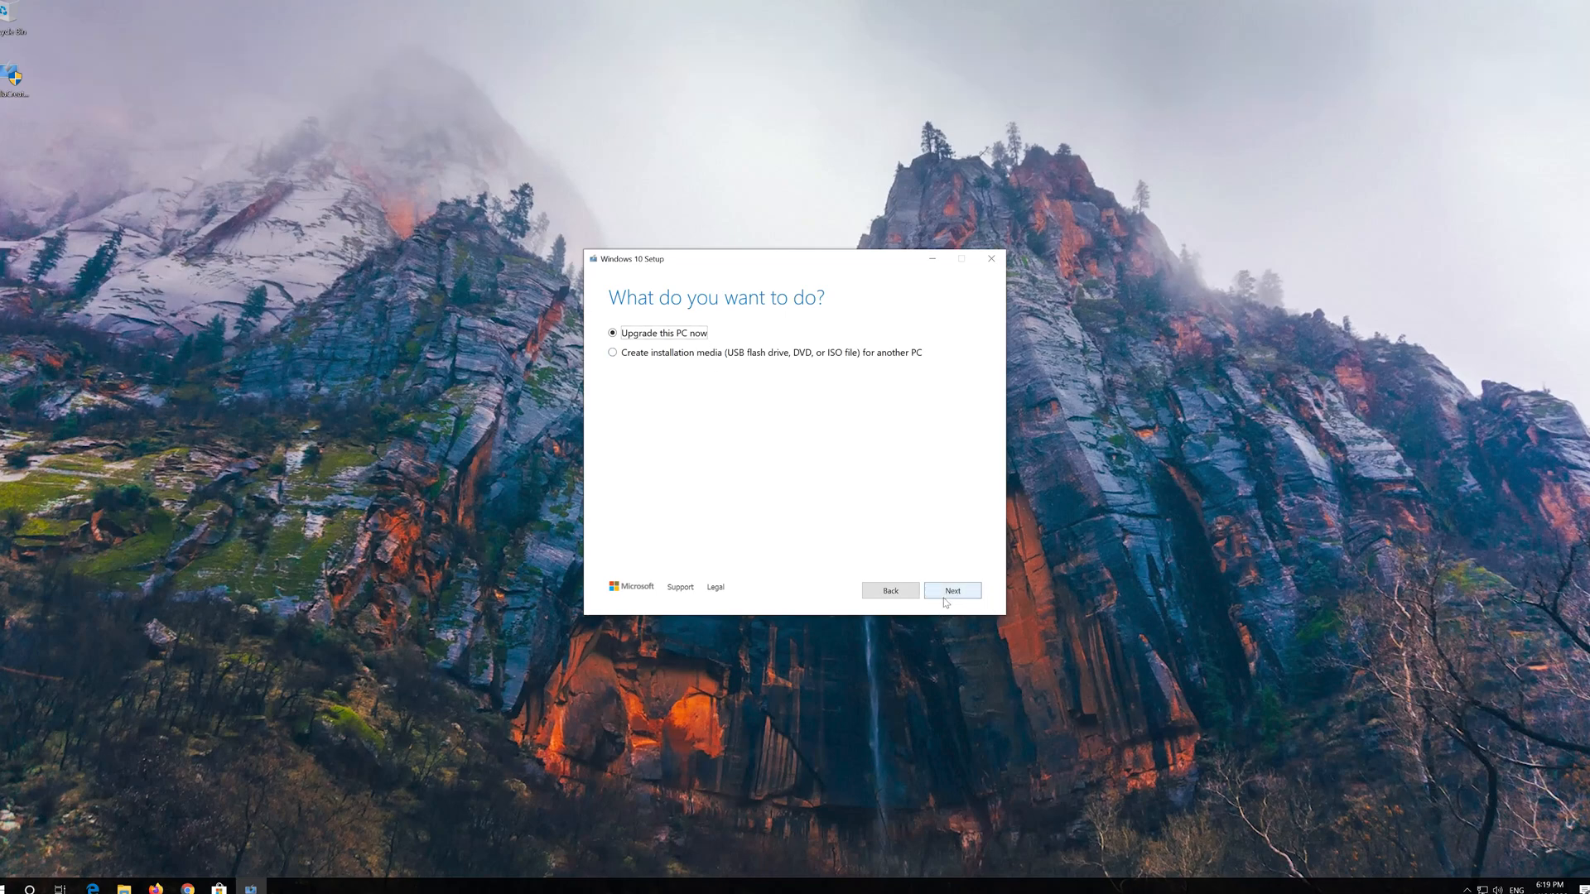
Step: Choose Upgrade this PC now, accept the license terms, and start installing Windows 10 Pro while keeping personal files and apps
click(949, 595)
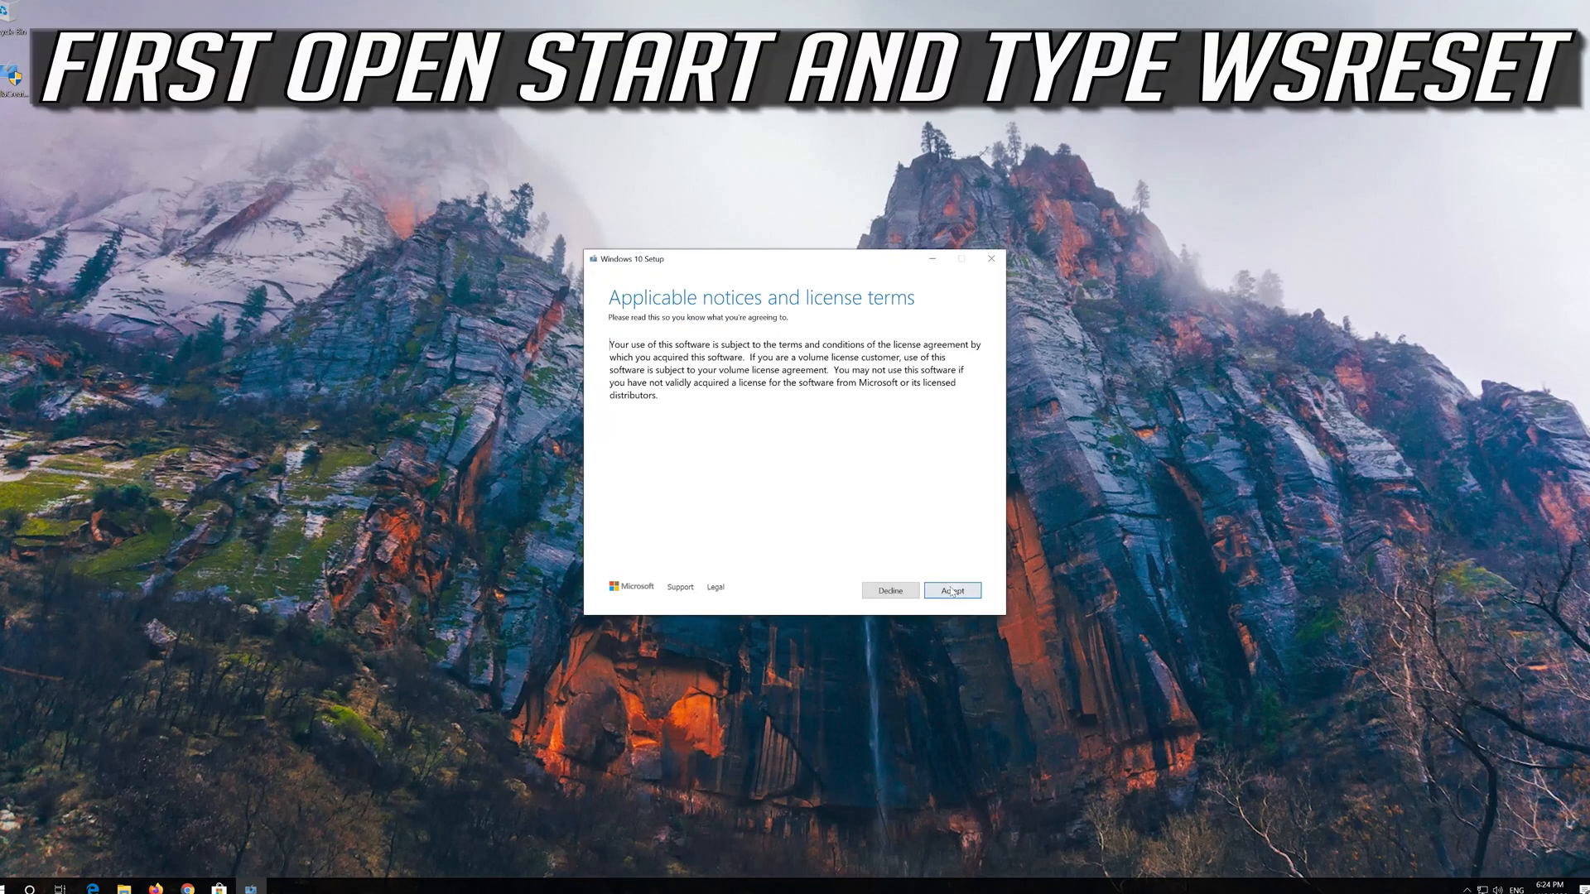
click(957, 585)
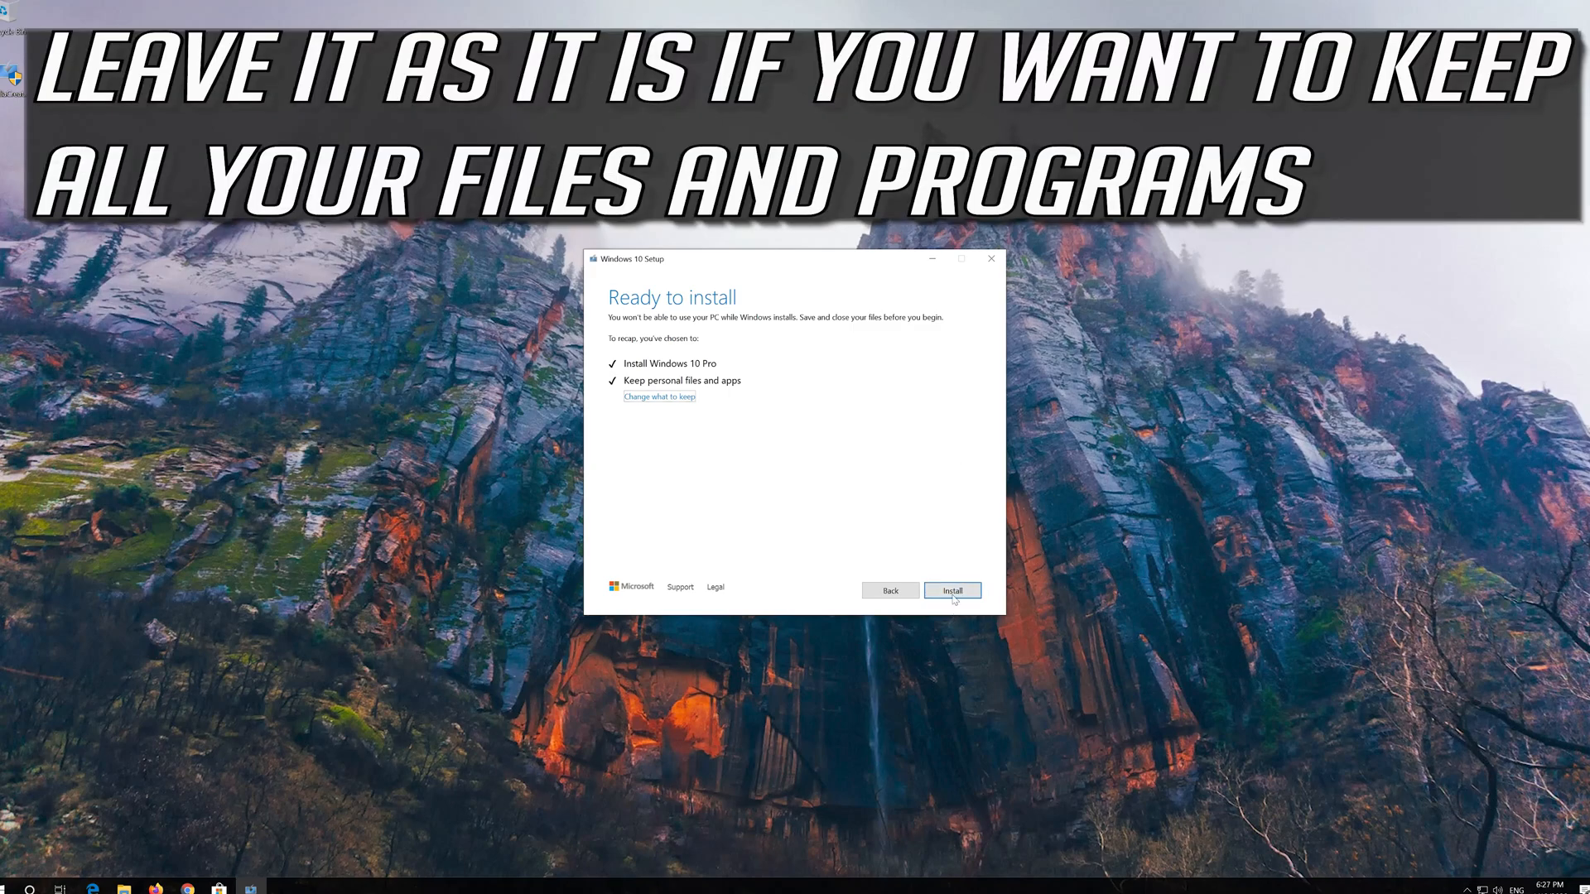
click(952, 591)
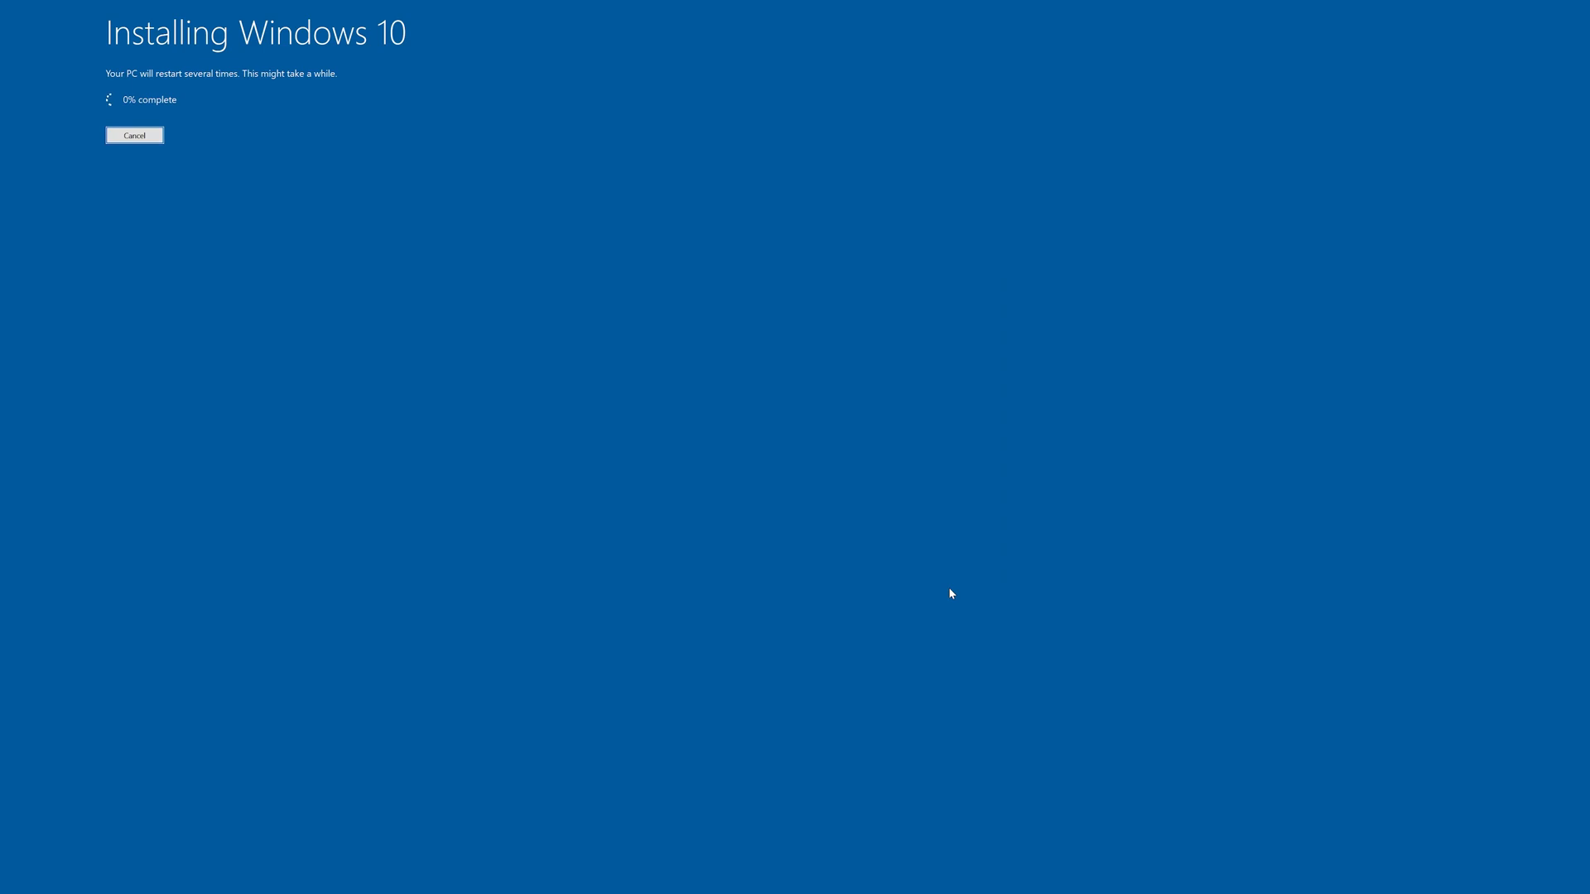